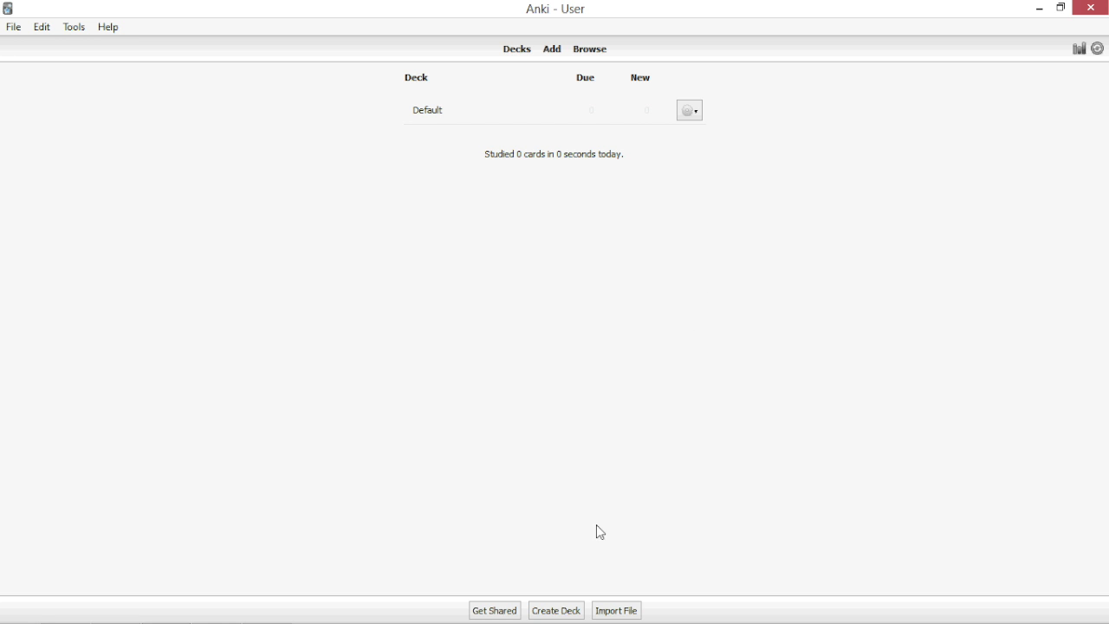
- Create an Exam 1 subdeck under an Anatomy parent deck by naming the new deck "Anatomy::Exam 1"
{"action": "left_click", "coordinate": [556, 611]}
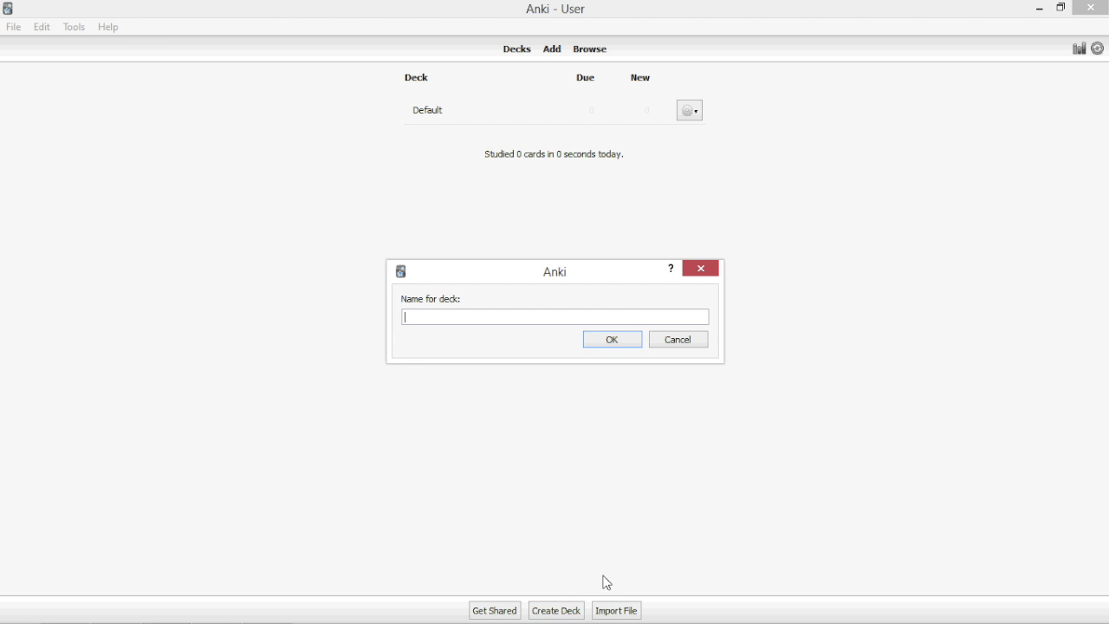
{"action": "type", "text": "Anatomy::Exam 1"}
{"action": "key", "text": "Return"}
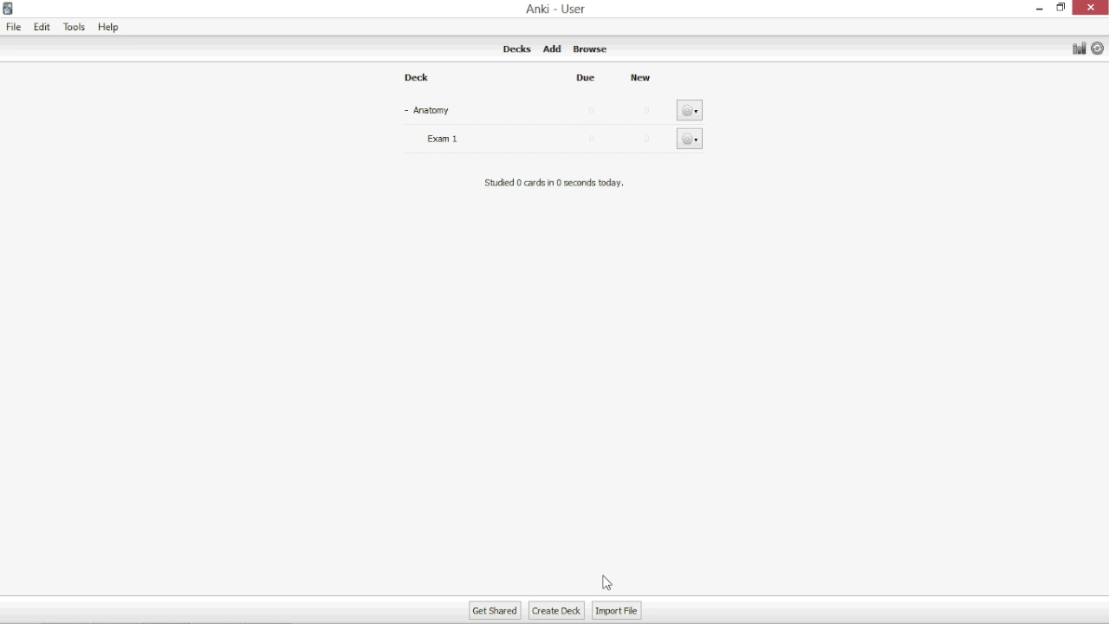
- Create a second subdeck under Anatomy by naming the new deck "Anatomy::Exam 2"
{"action": "left_click", "coordinate": [565, 611]}
{"action": "type", "text": "A"}
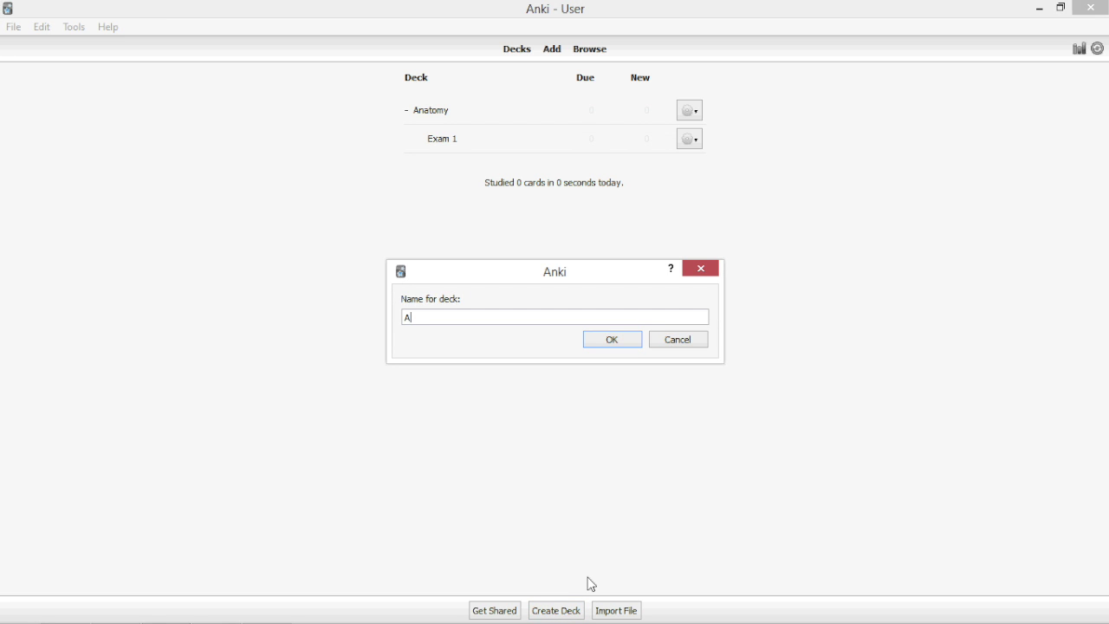
{"action": "type", "text": "natomy::Exam 2"}
{"action": "key", "text": "Return"}
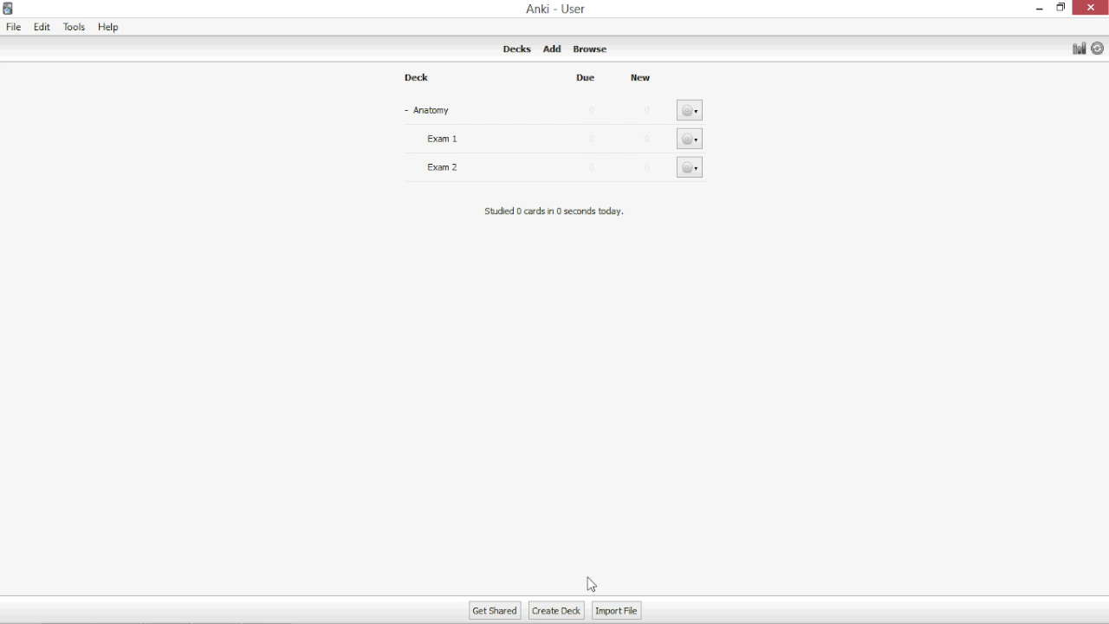
- Create a lecture-level subdeck inside Exam 1 by naming the new deck "Anatomy::Exam 1::Lecture 1"
{"action": "left_click", "coordinate": [561, 612]}
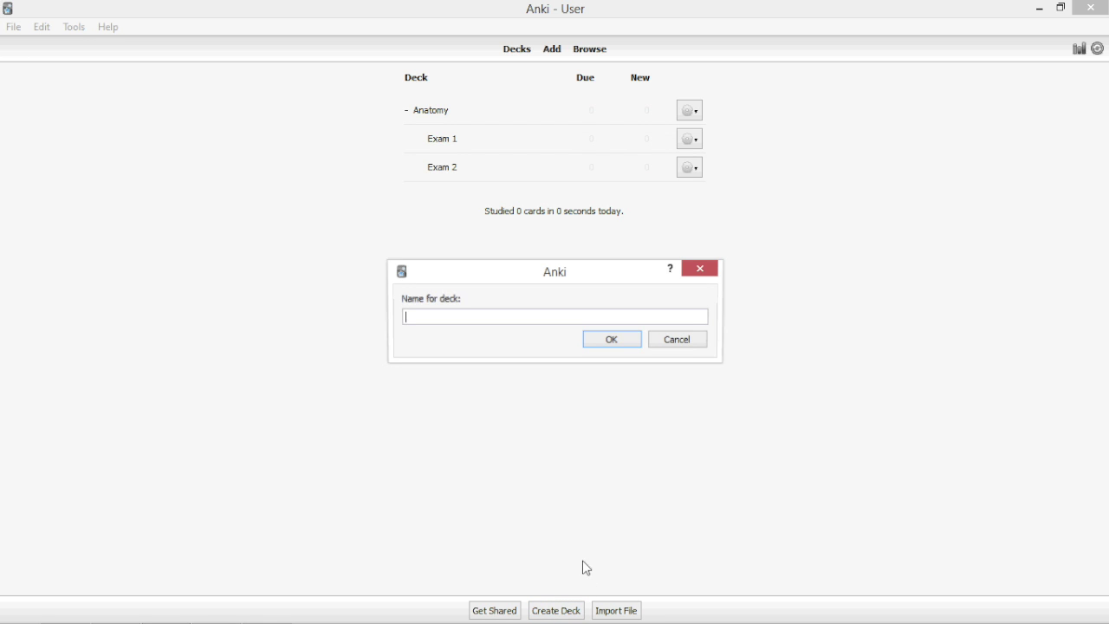
{"action": "type", "text": "Anatomy"}
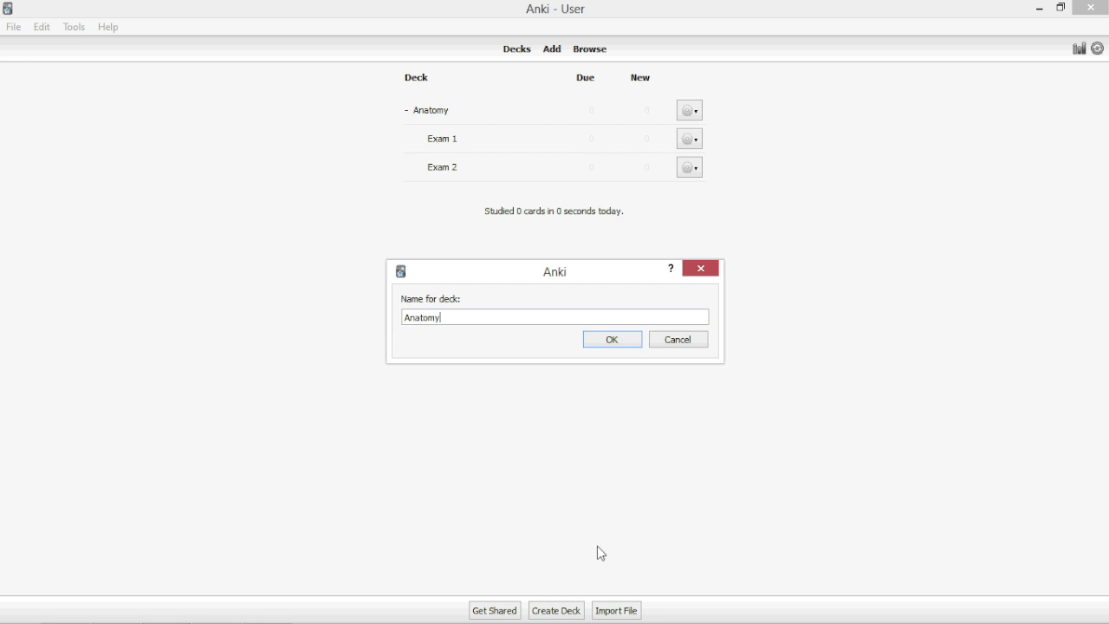
{"action": "type", "text": "::Exam 1::Lecture 1"}
{"action": "key", "text": "Return"}
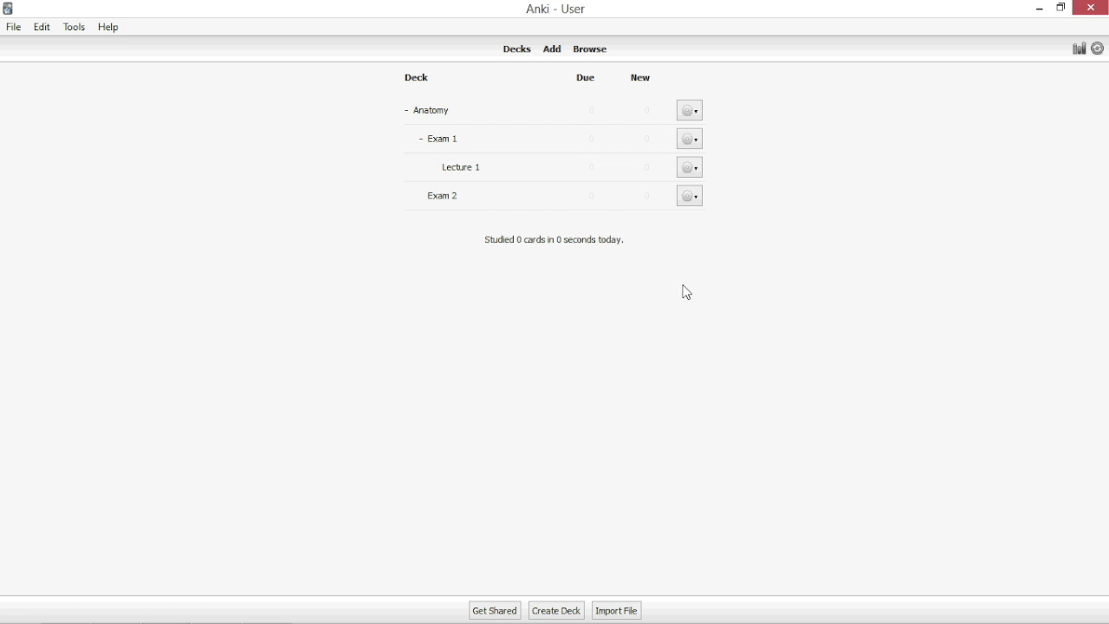
- Delete the Lecture 1 and Exam 2 decks from the Anatomy hierarchy
{"action": "left_click", "coordinate": [697, 175]}
{"action": "left_click", "coordinate": [725, 227]}
{"action": "left_click", "coordinate": [693, 177]}
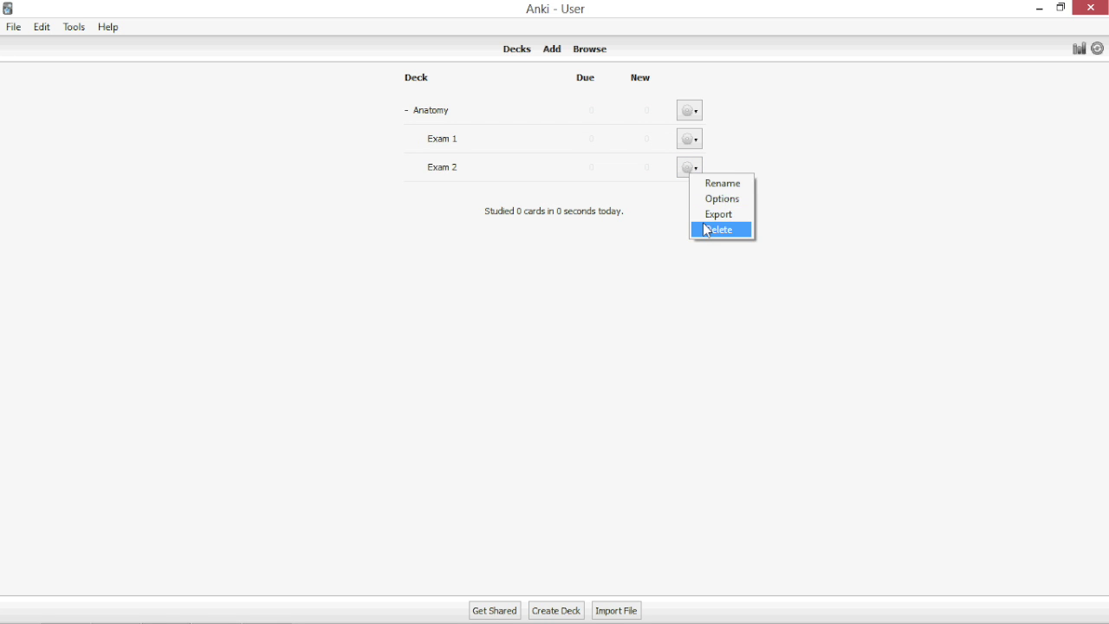
{"action": "left_click", "coordinate": [703, 223]}
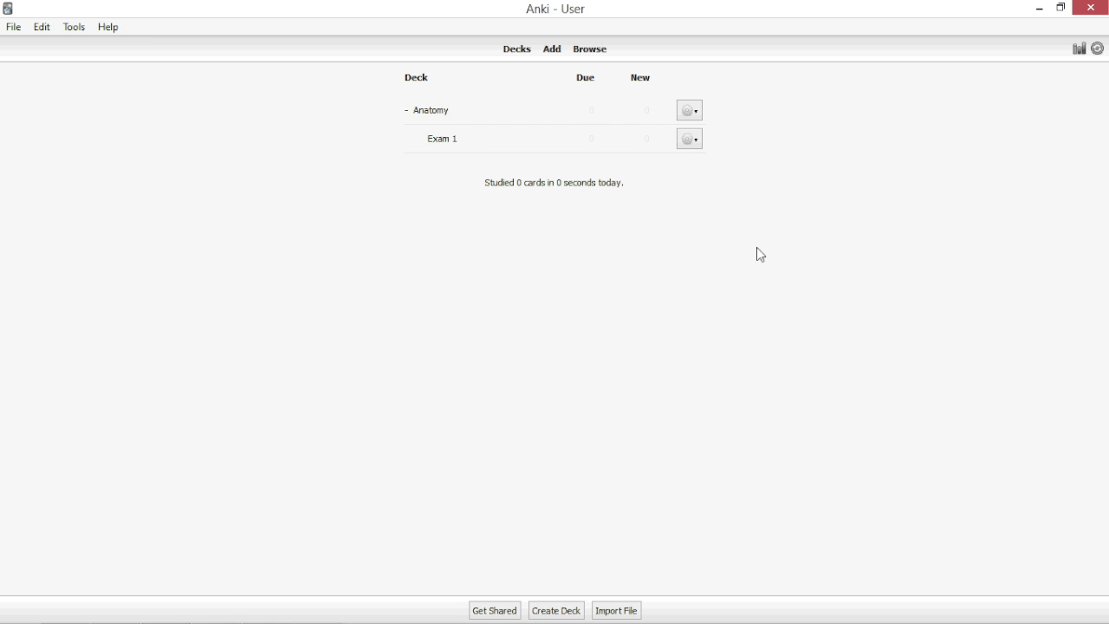
- Add a new options group named "Course" in the options of the Anatomy parent deck
{"action": "left_click", "coordinate": [690, 111]}
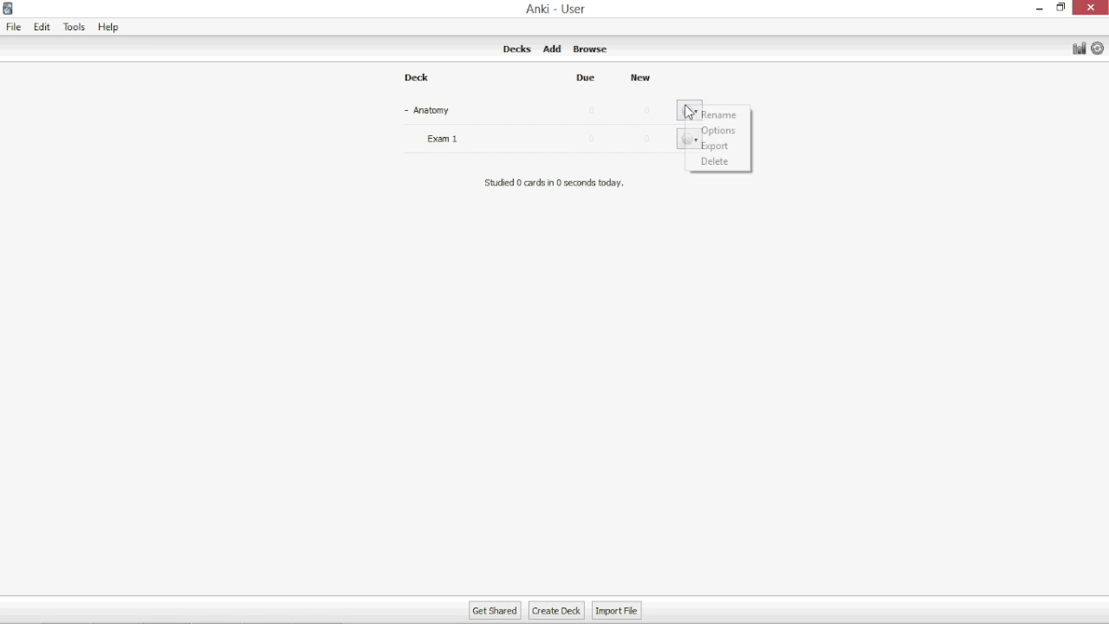
{"action": "left_click", "coordinate": [704, 130]}
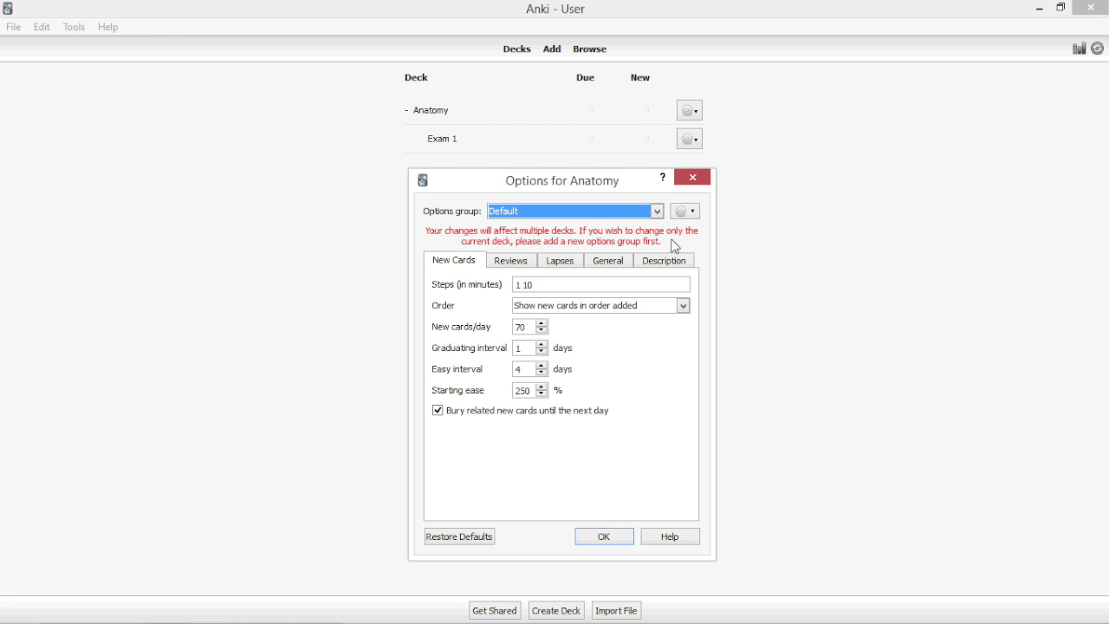
{"action": "left_click", "coordinate": [685, 213]}
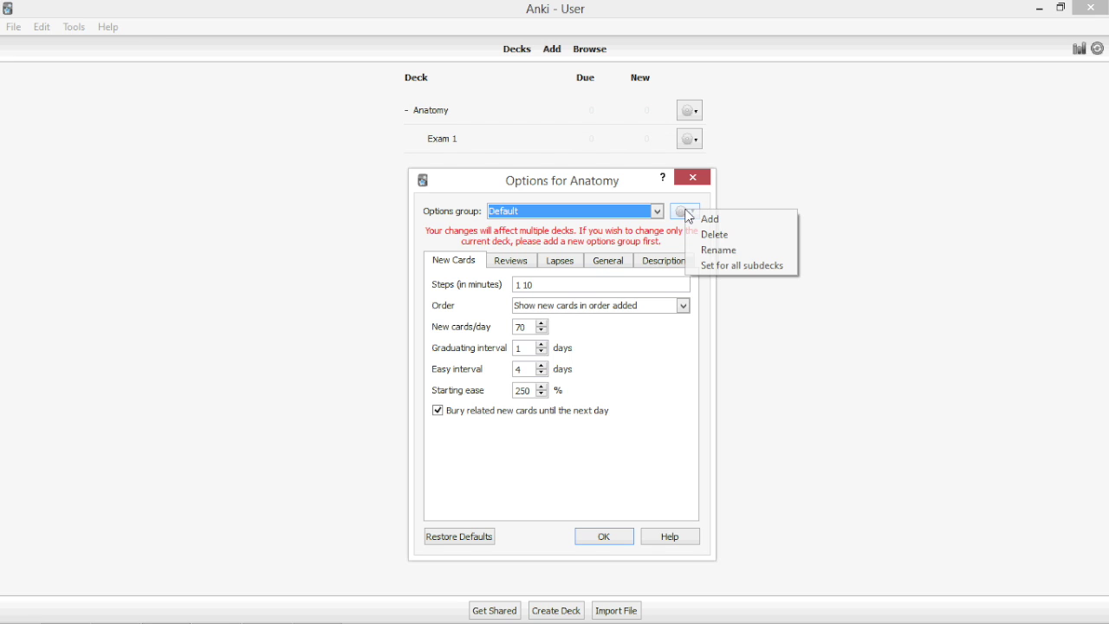
{"action": "left_click", "coordinate": [698, 224]}
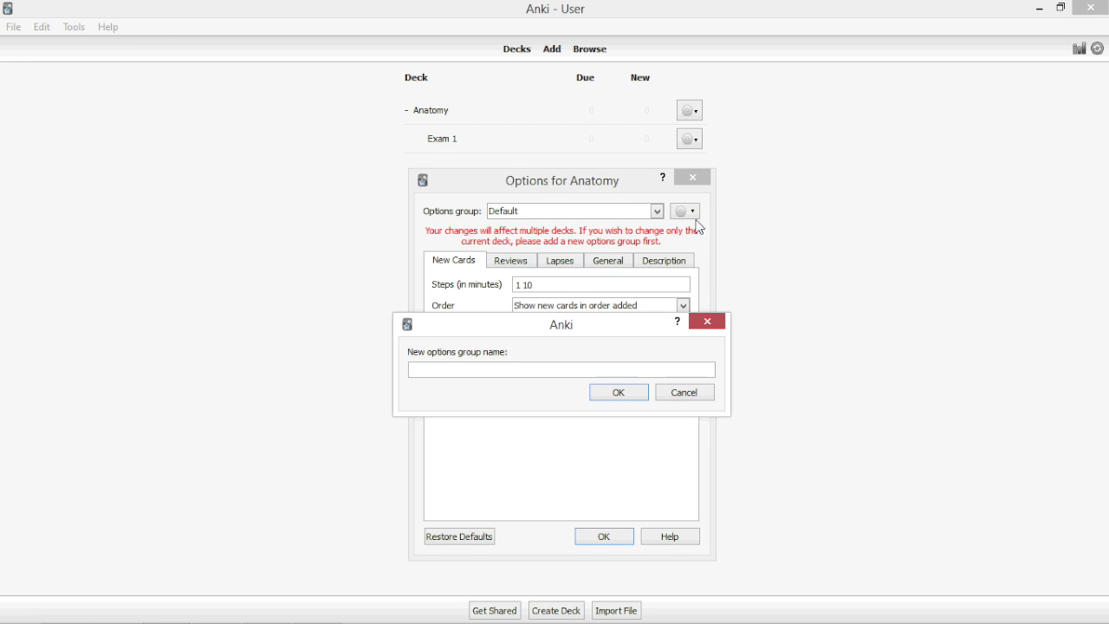
{"action": "type", "text": "Course"}
{"action": "key", "text": "Return"}
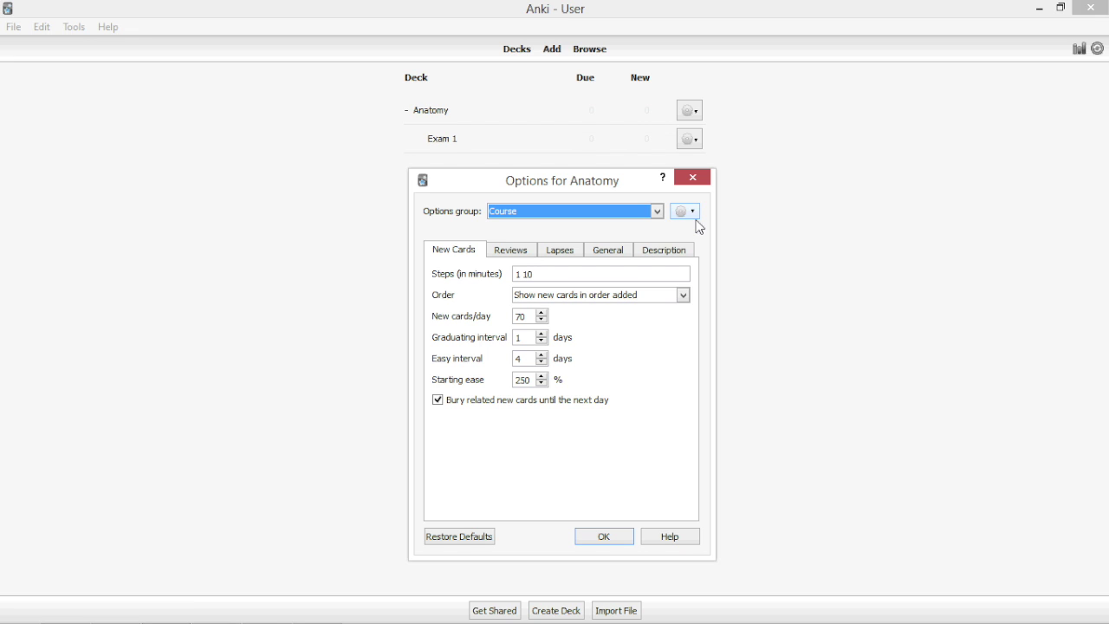
- Set the Course group's limits to 200 new cards per day and 500 maximum reviews per day, and save the options
{"action": "double_click", "coordinate": [521, 316]}
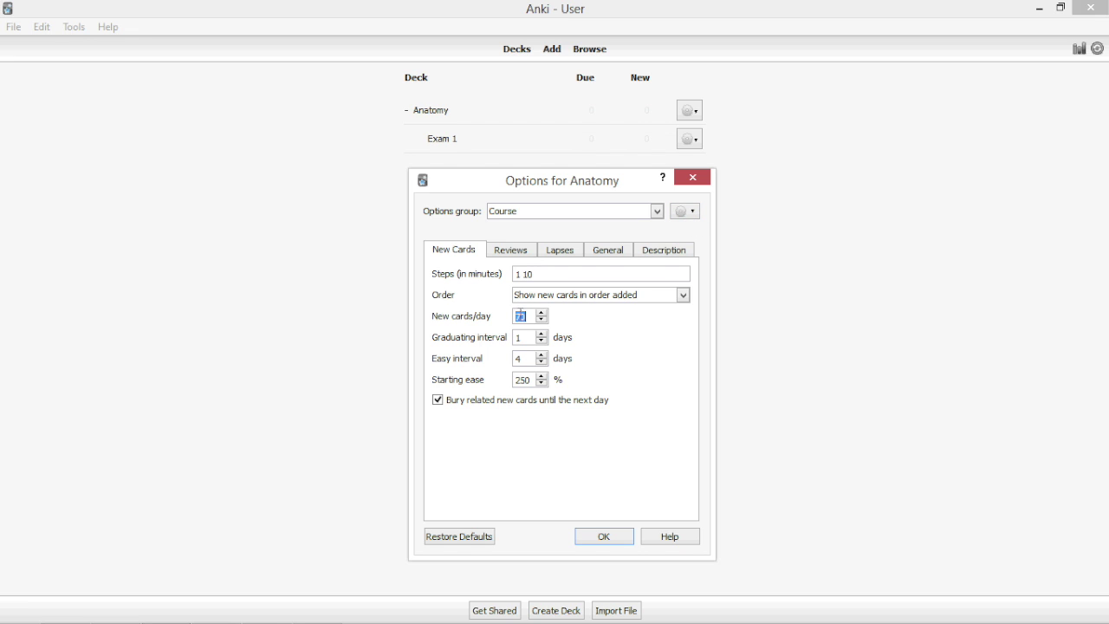
{"action": "type", "text": "200"}
{"action": "left_click", "coordinate": [518, 257]}
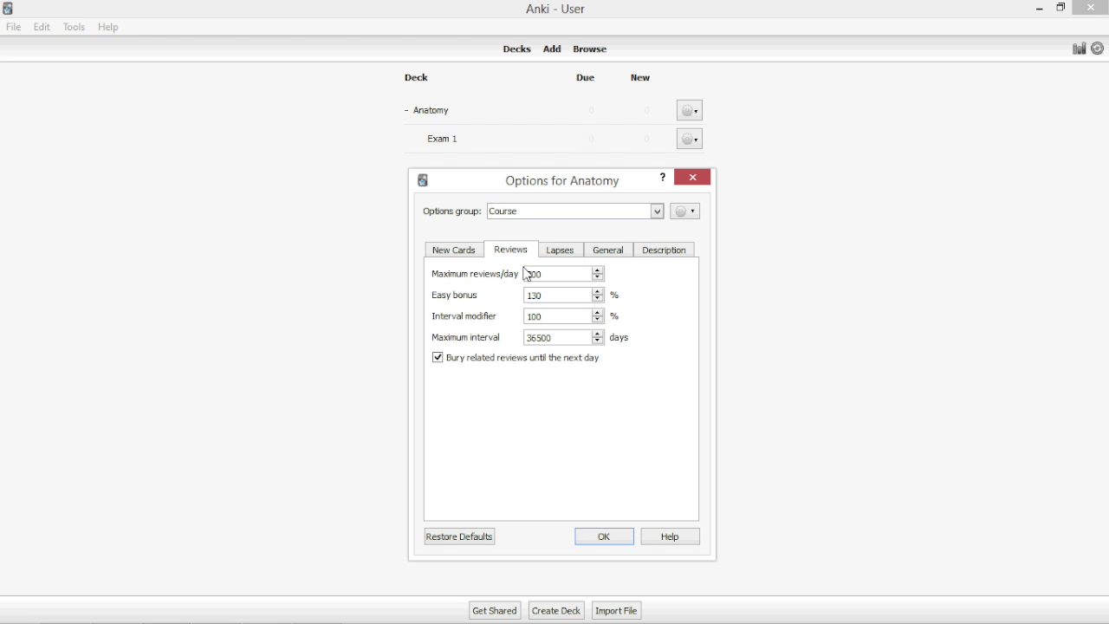
{"action": "double_click", "coordinate": [541, 274]}
{"action": "type", "text": "500"}
{"action": "left_click", "coordinate": [607, 537]}
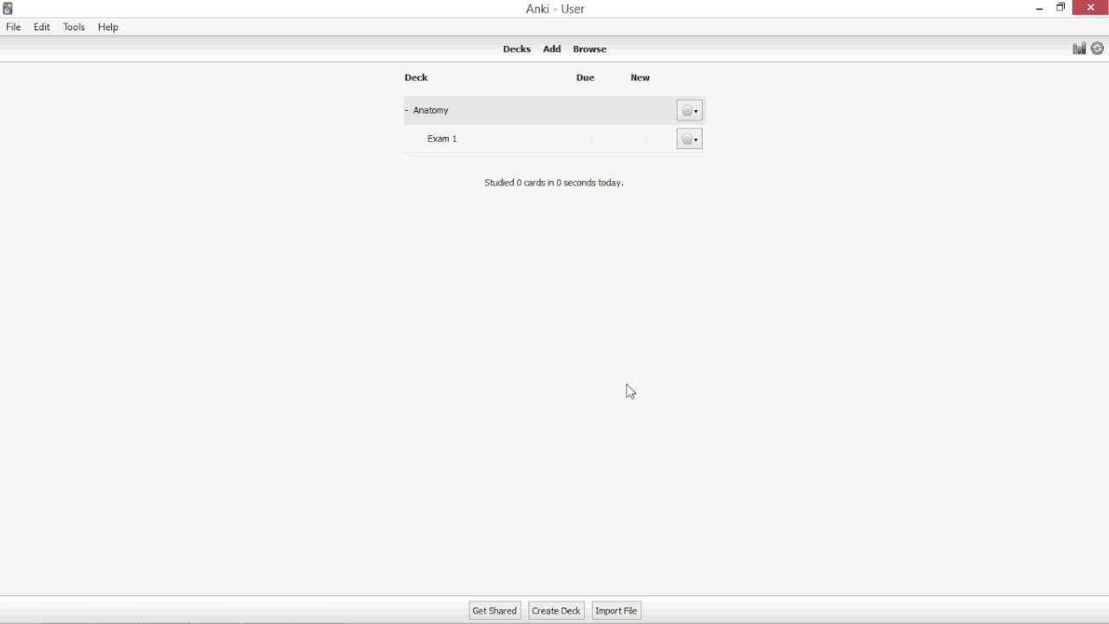
- Add a new options group named "Current Exam Block" in the options of the Exam 1 deck
{"action": "left_click", "coordinate": [691, 139]}
{"action": "left_click", "coordinate": [711, 164]}
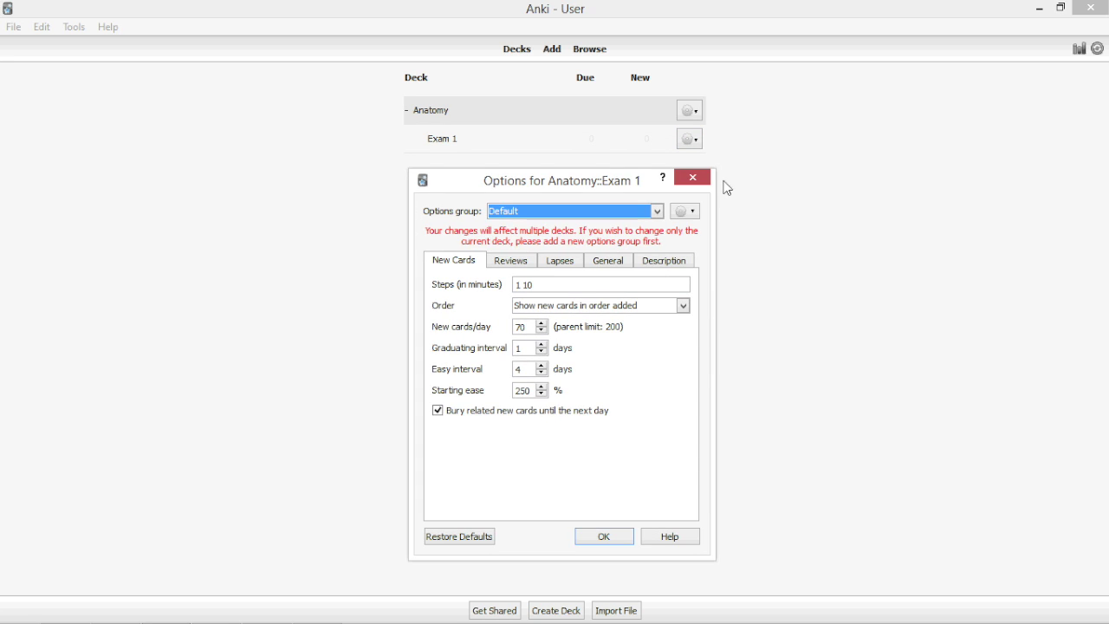
{"action": "left_click", "coordinate": [663, 216]}
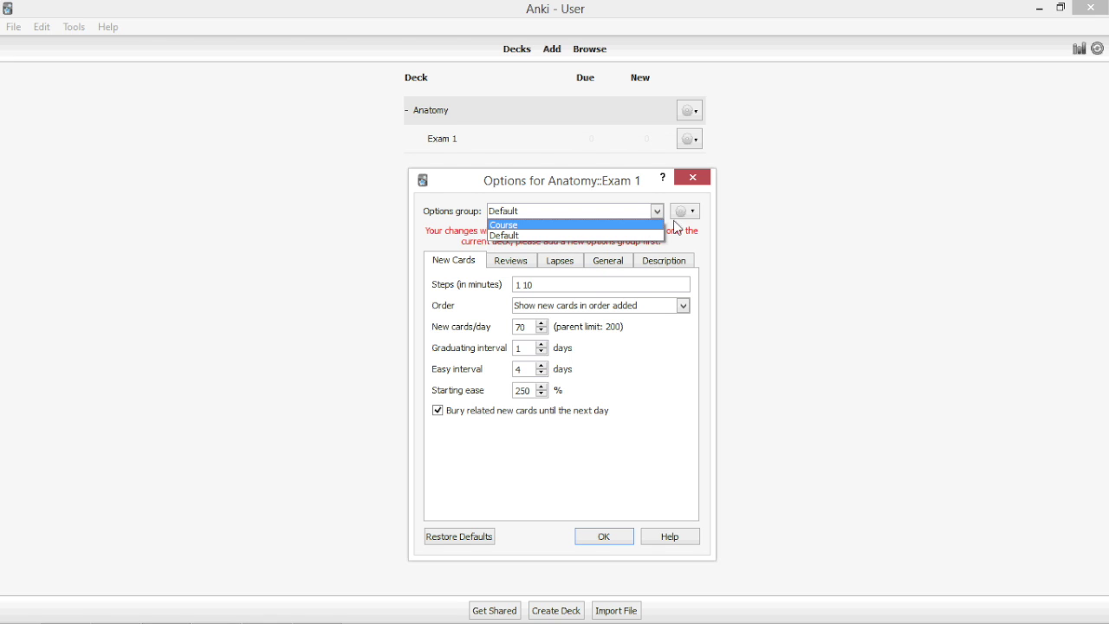
{"action": "left_click", "coordinate": [688, 213]}
{"action": "left_click", "coordinate": [688, 212]}
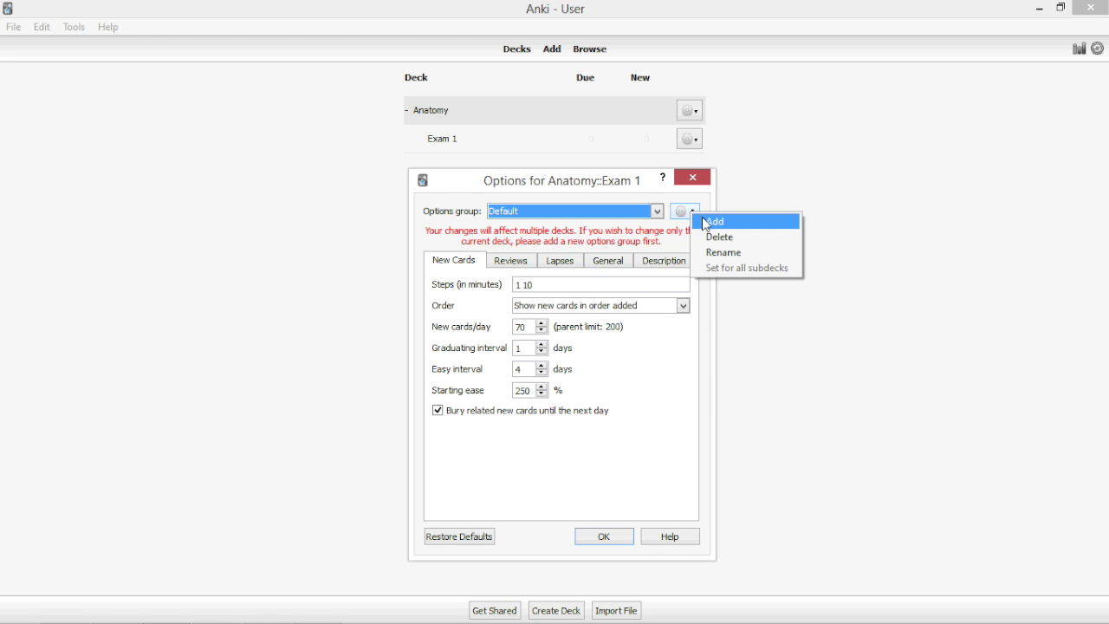
{"action": "left_click", "coordinate": [705, 222]}
{"action": "type", "text": "Current"}
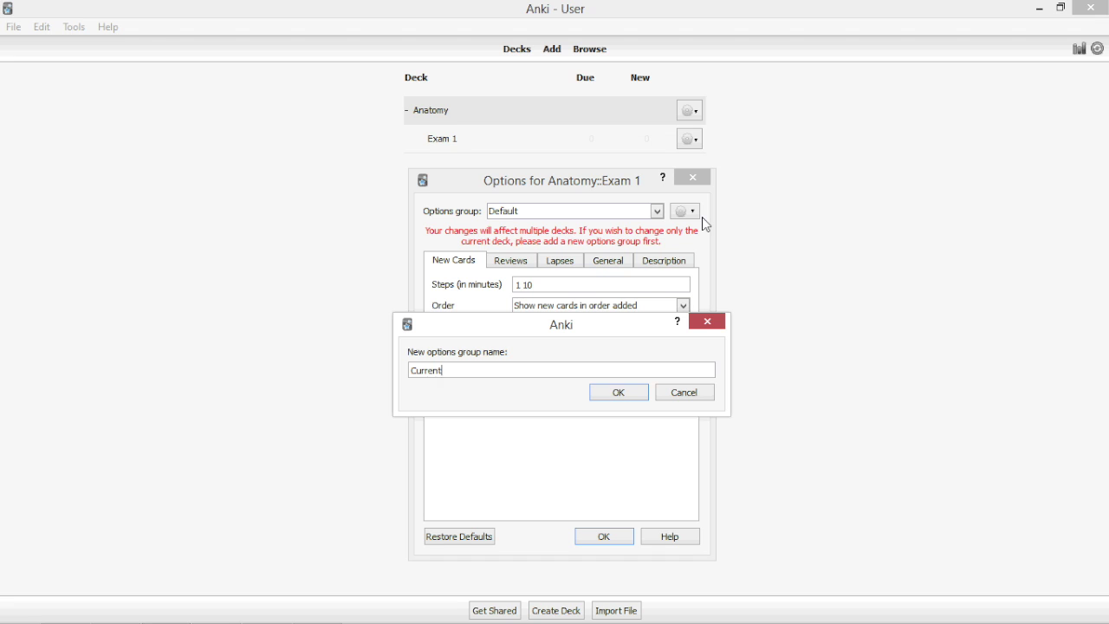
{"action": "type", "text": " Exam Block"}
{"action": "key", "text": "Return"}
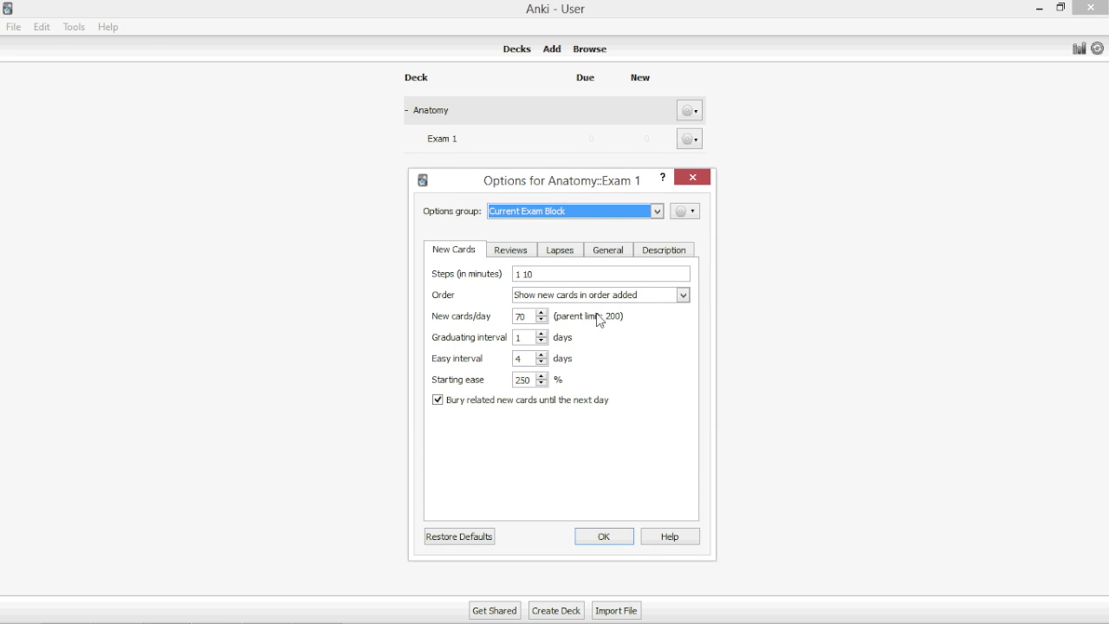
- Set the Current Exam Block group to 70 new cards per day, check its review settings, and save the options
{"action": "left_click", "coordinate": [524, 316]}
{"action": "type", "text": "70"}
{"action": "left_click", "coordinate": [519, 256]}
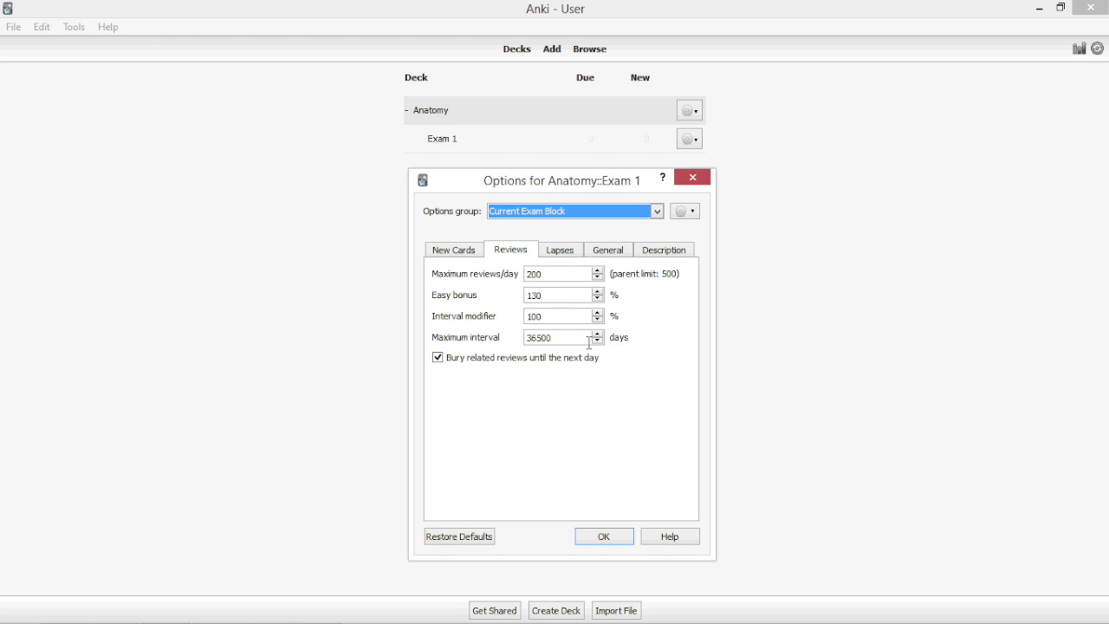
{"action": "left_click", "coordinate": [619, 537]}
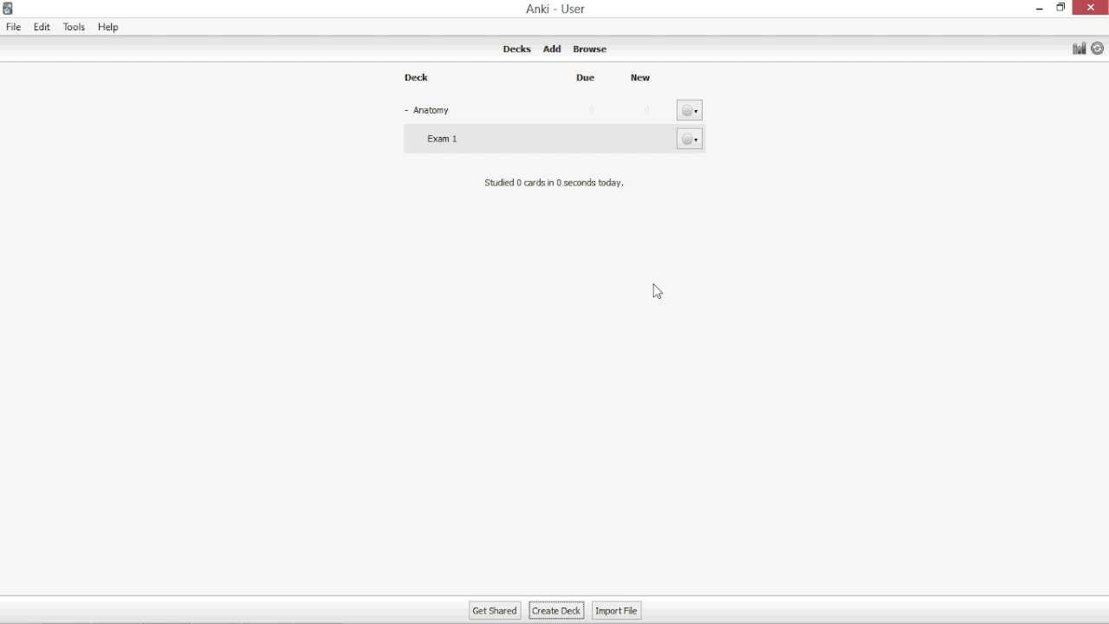
- Create an Exam 2 subdeck under Anatomy with the deck name "Anatomy::Exam 2"
{"action": "left_click", "coordinate": [548, 614]}
{"action": "type", "text": "An"}
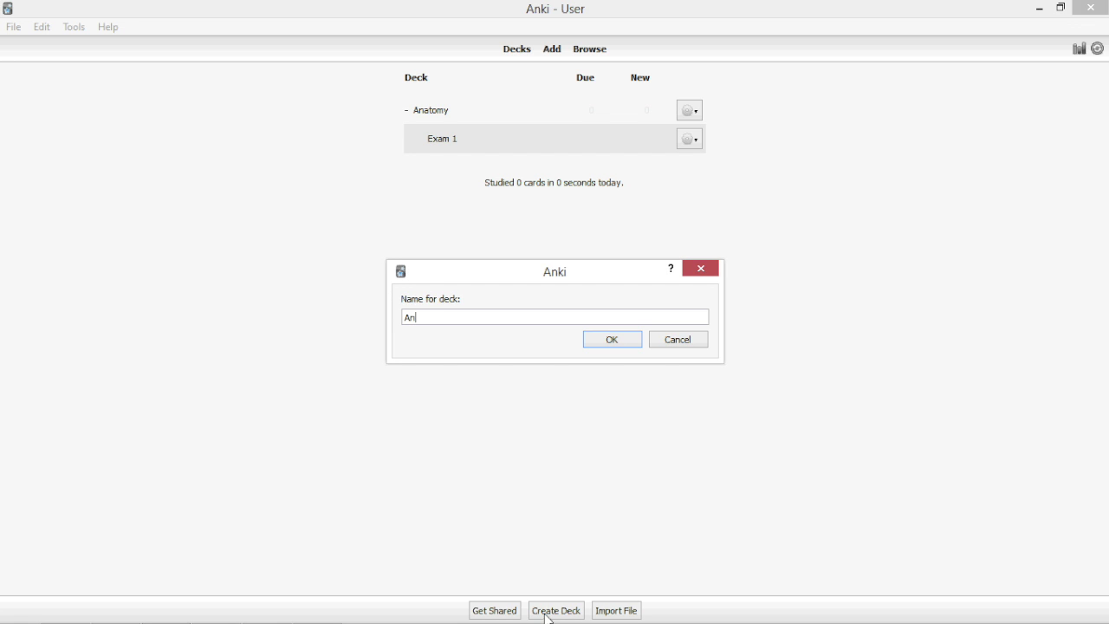
{"action": "type", "text": "atomy::Exam 2"}
{"action": "key", "text": "Return"}
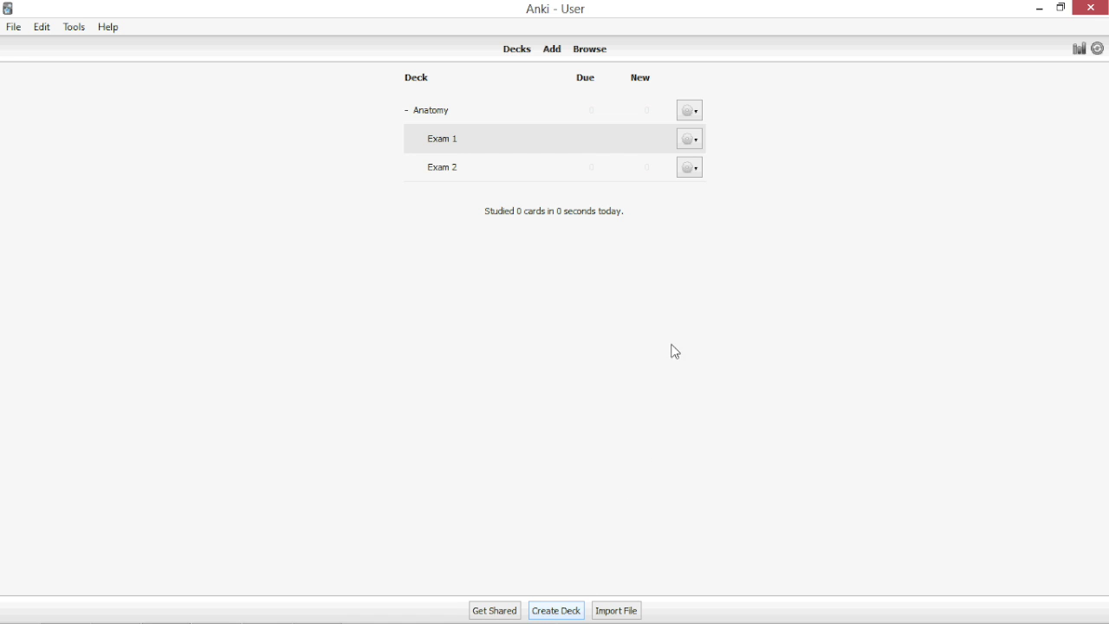
- Assign the existing "Current Exam Block" options group to the Exam 2 deck and save its options
{"action": "left_click", "coordinate": [688, 168]}
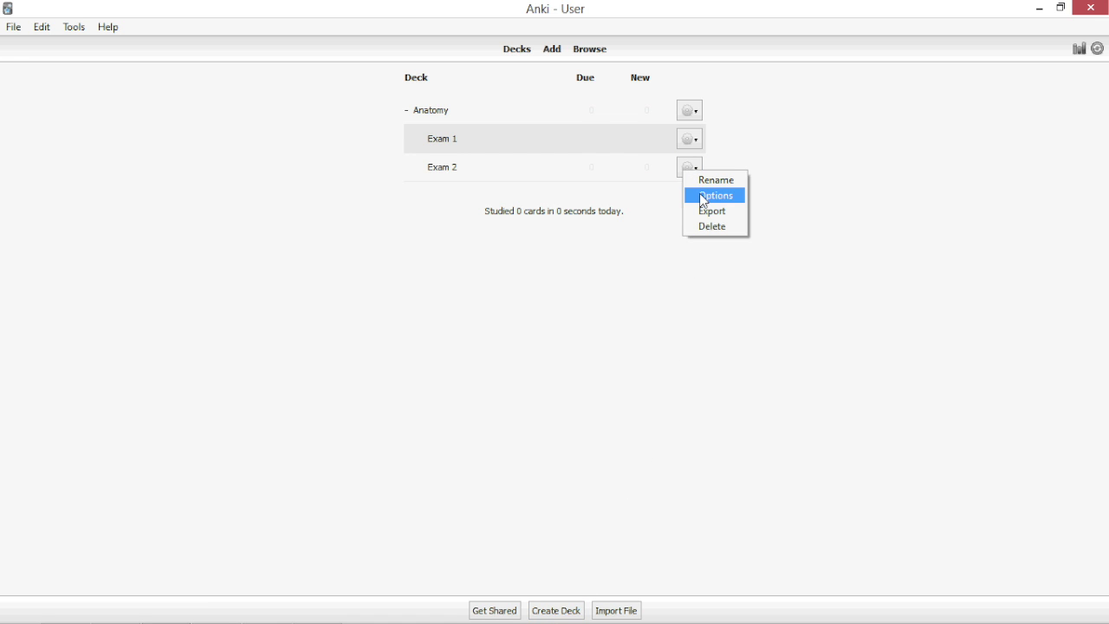
{"action": "left_click", "coordinate": [707, 195]}
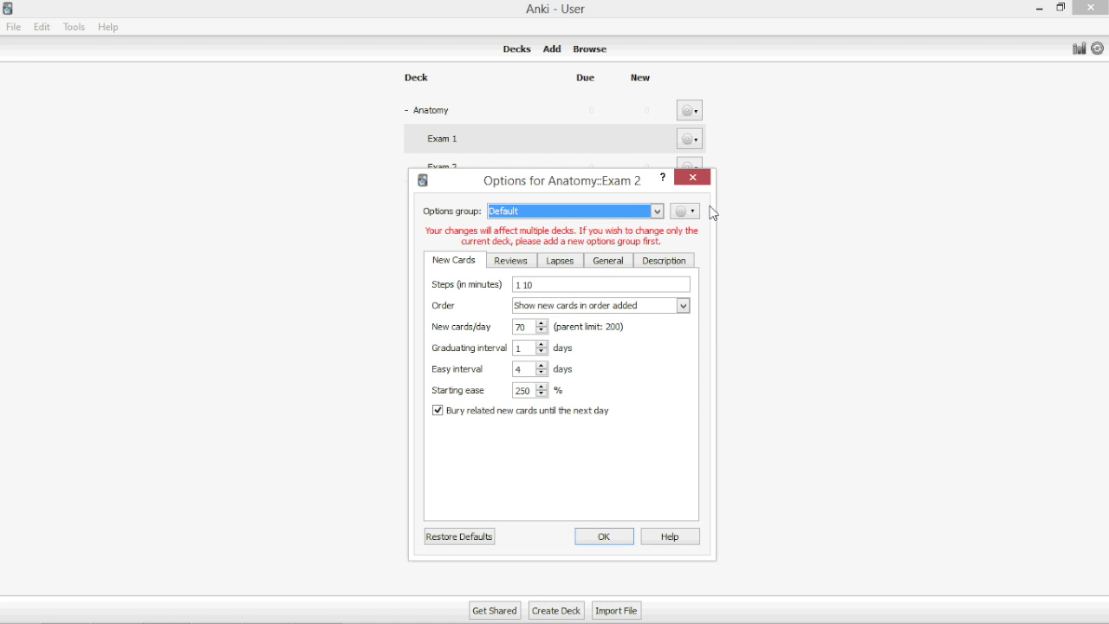
{"action": "left_click", "coordinate": [661, 211]}
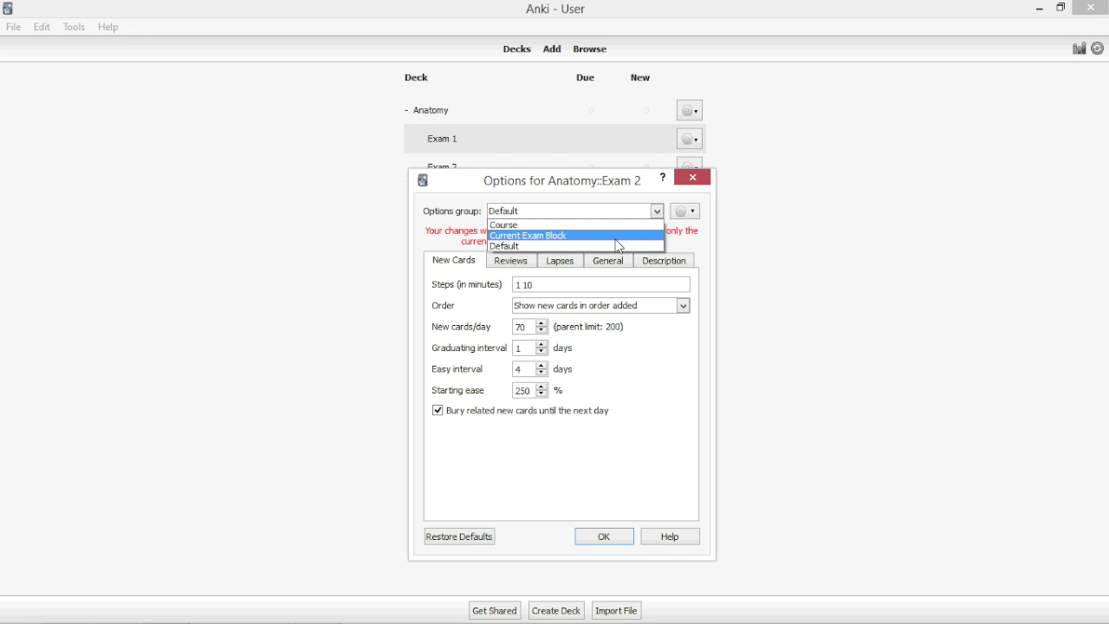
{"action": "left_click", "coordinate": [641, 236]}
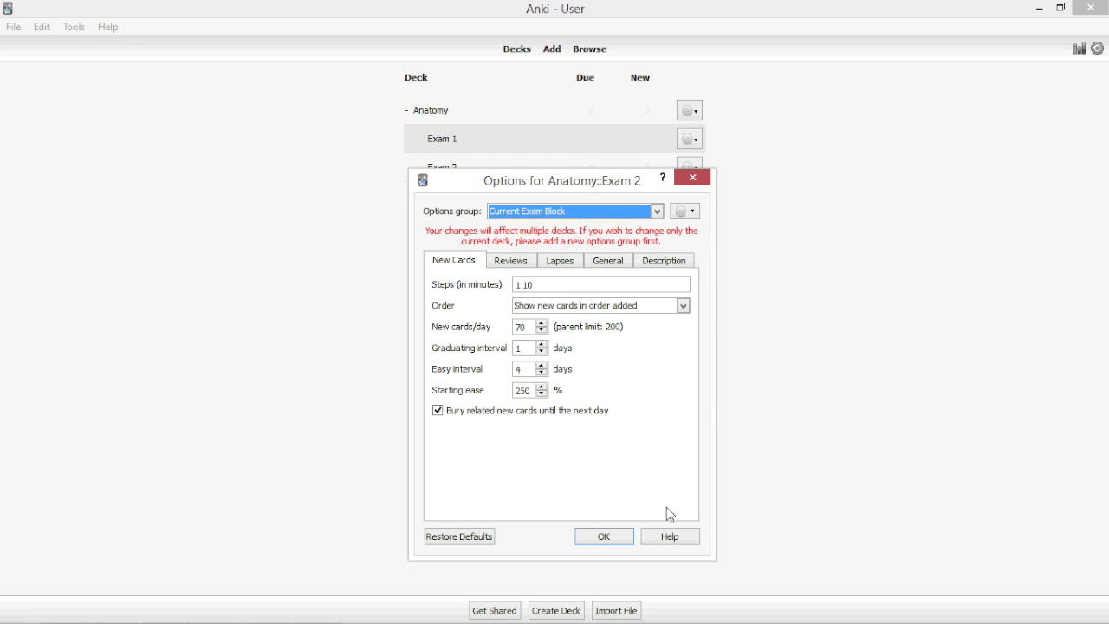
{"action": "left_click", "coordinate": [619, 538]}
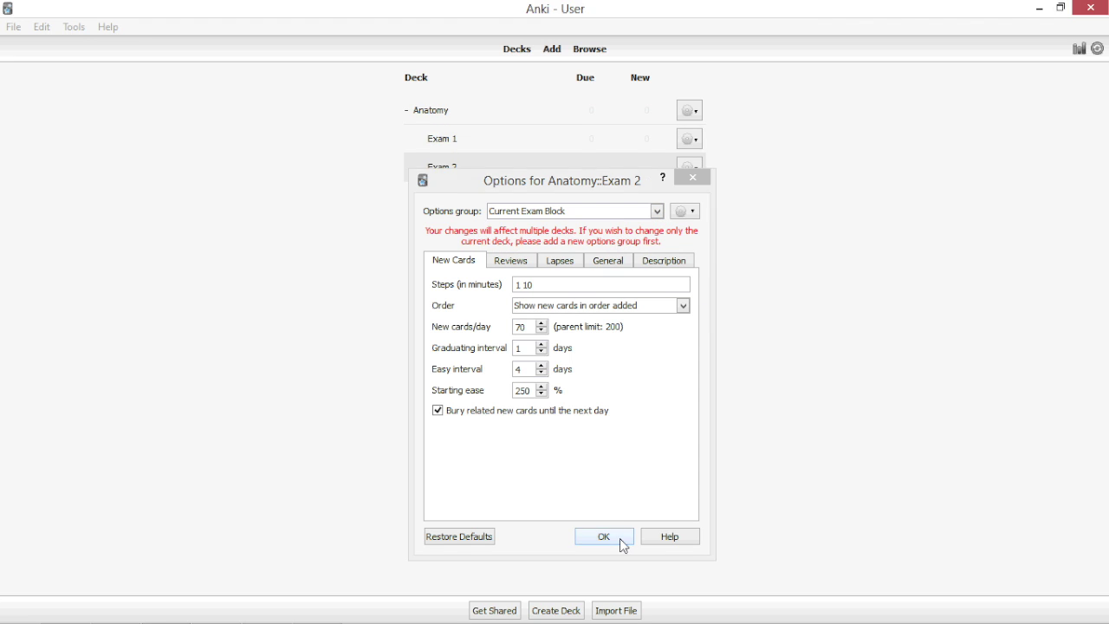
- Add a new options group named "Past Exam Block" in the options of the Anatomy Exam 1 deck
{"action": "left_click", "coordinate": [697, 140]}
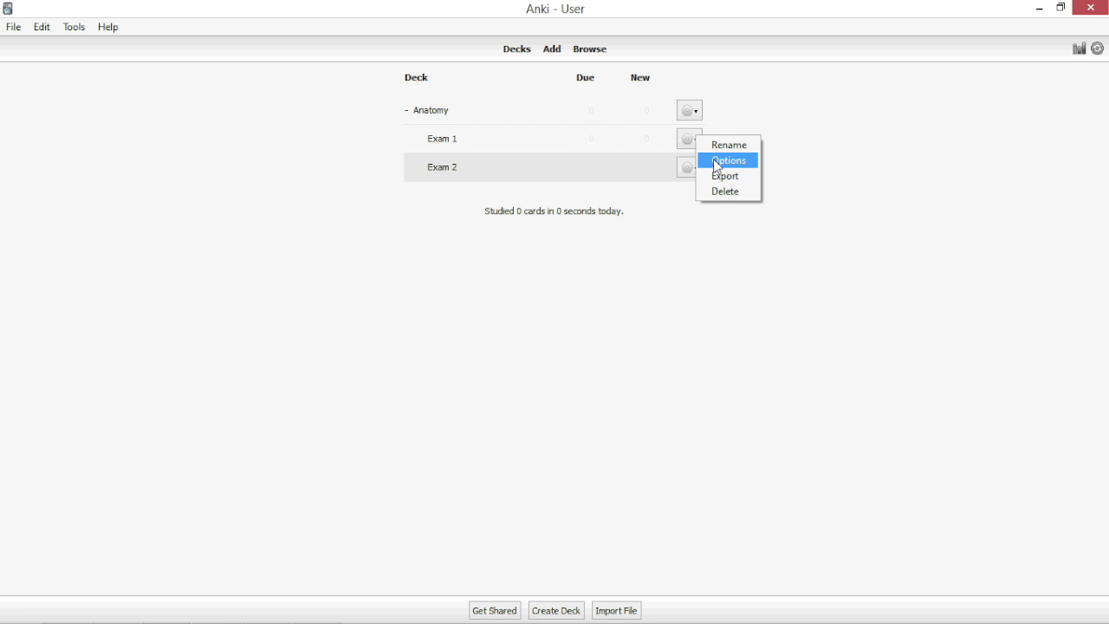
{"action": "left_click", "coordinate": [717, 164]}
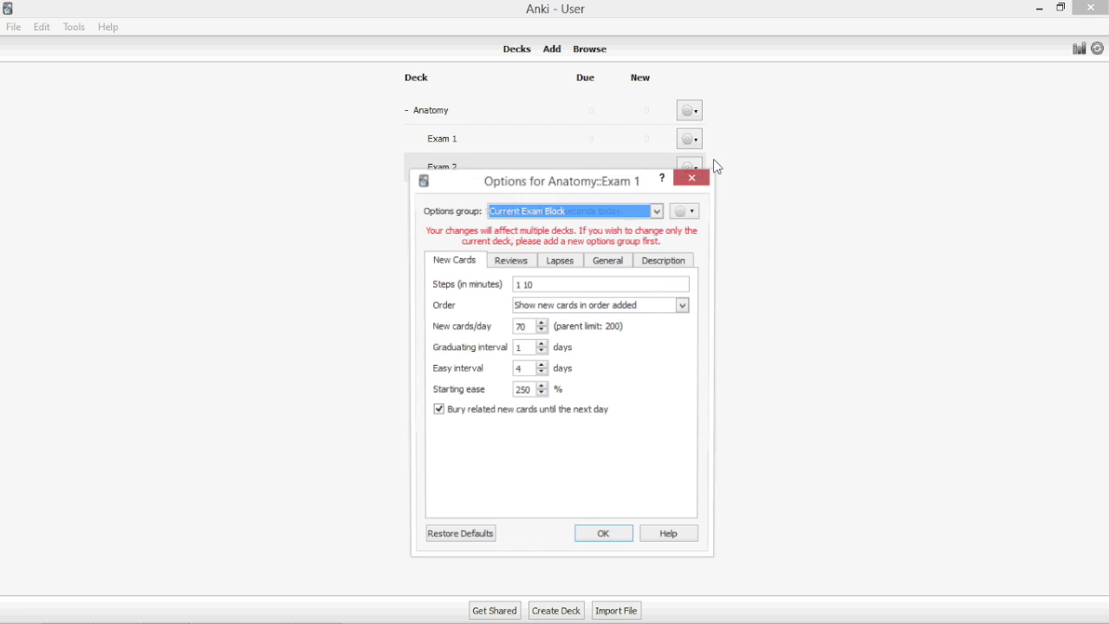
{"action": "left_click", "coordinate": [689, 215]}
{"action": "left_click", "coordinate": [706, 224]}
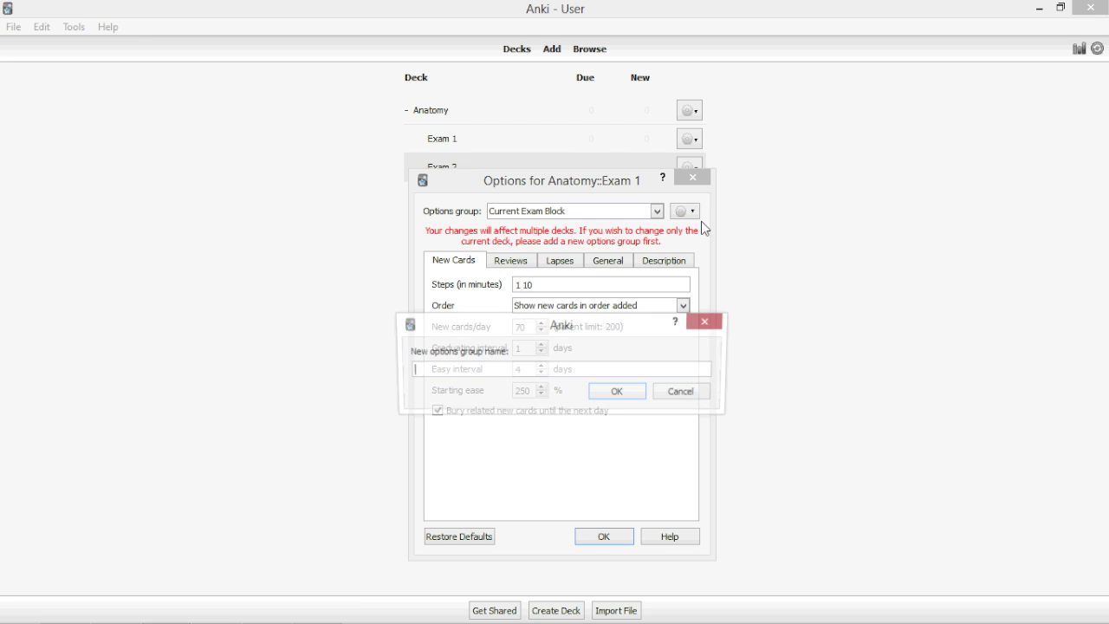
{"action": "type", "text": "Past"}
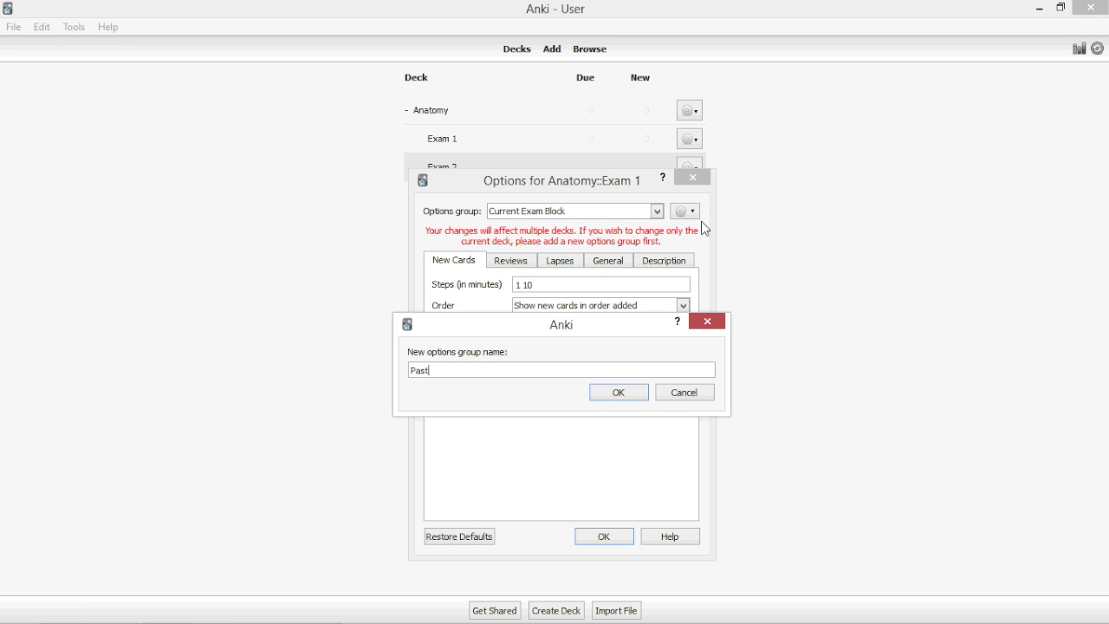
{"action": "type", "text": " Exam Block"}
{"action": "key", "text": "Return"}
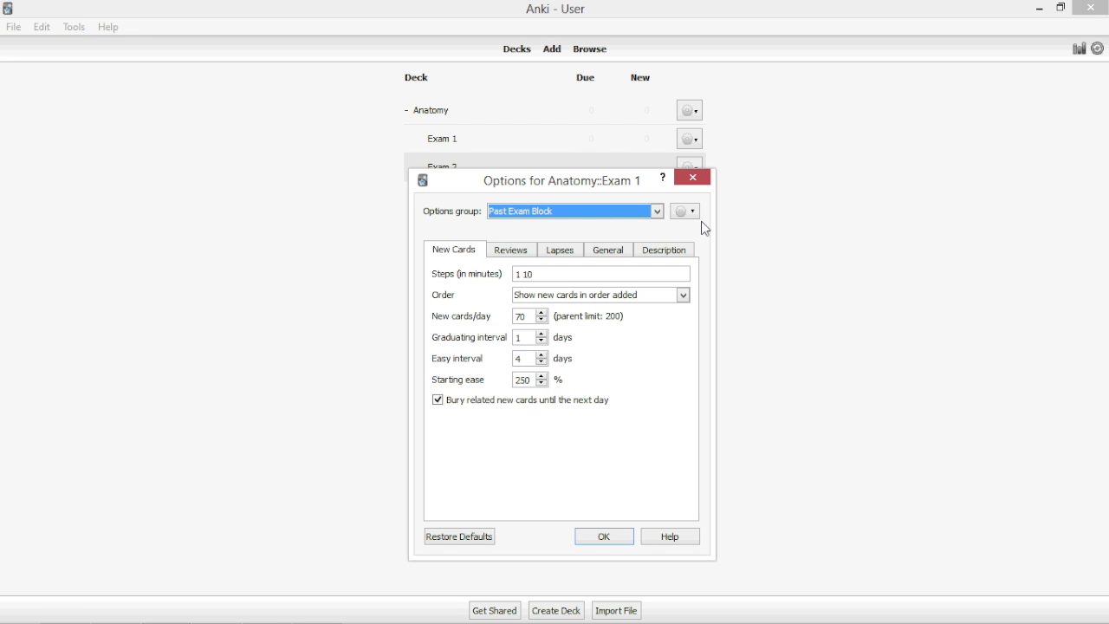
- Set the Past Exam Block group's maximum reviews per day to 100 and save the options
{"action": "left_click", "coordinate": [516, 251]}
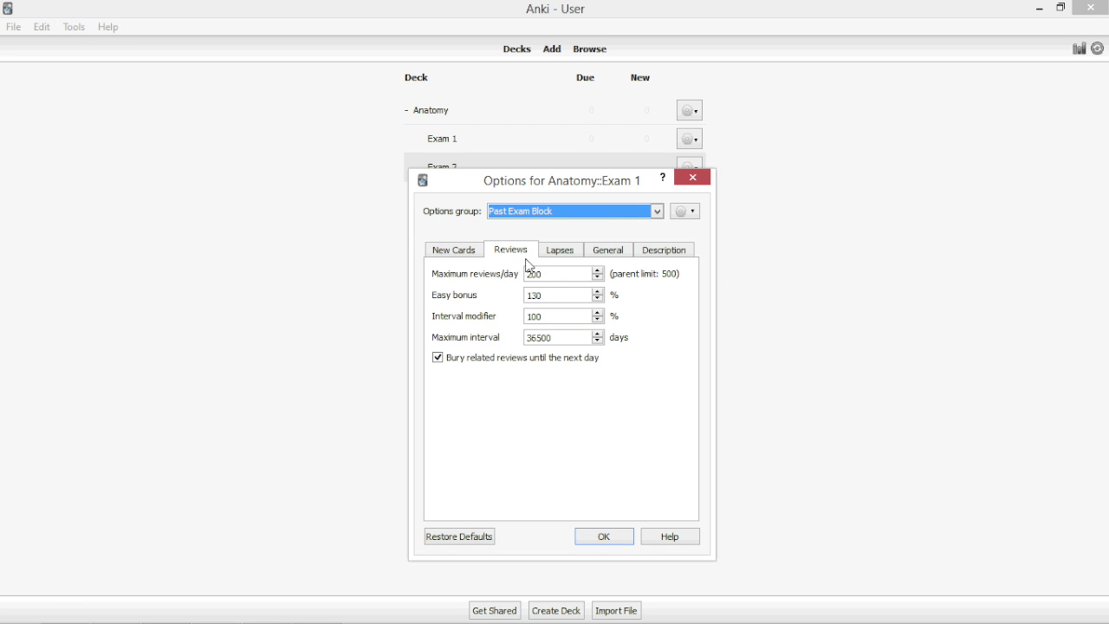
{"action": "left_click", "coordinate": [544, 273]}
{"action": "double_click", "coordinate": [545, 274]}
{"action": "type", "text": "100"}
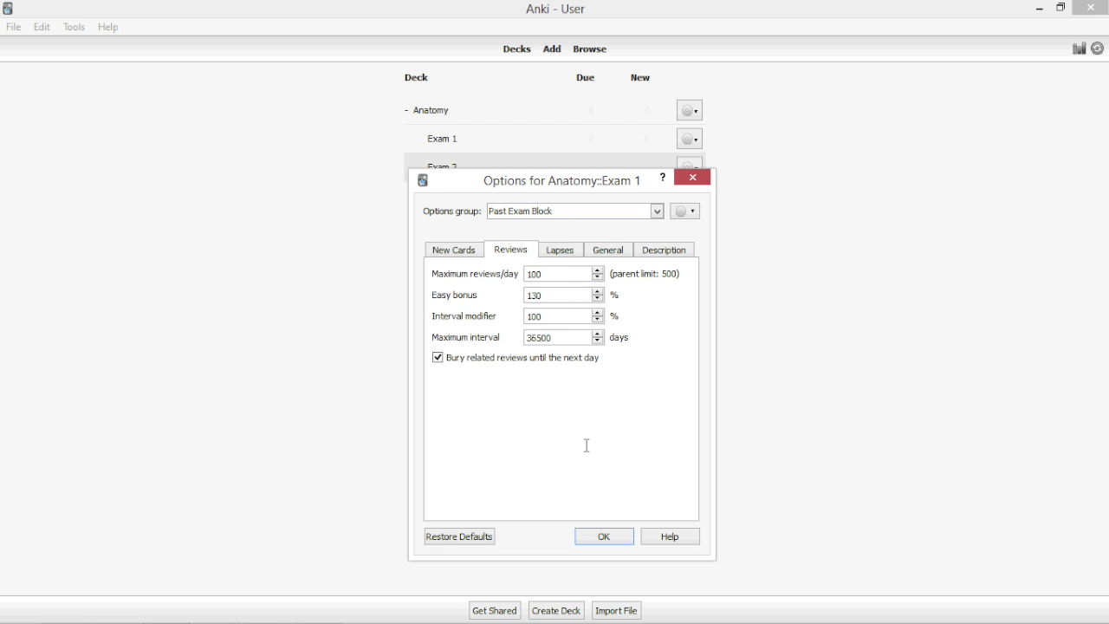
{"action": "left_click", "coordinate": [605, 539]}
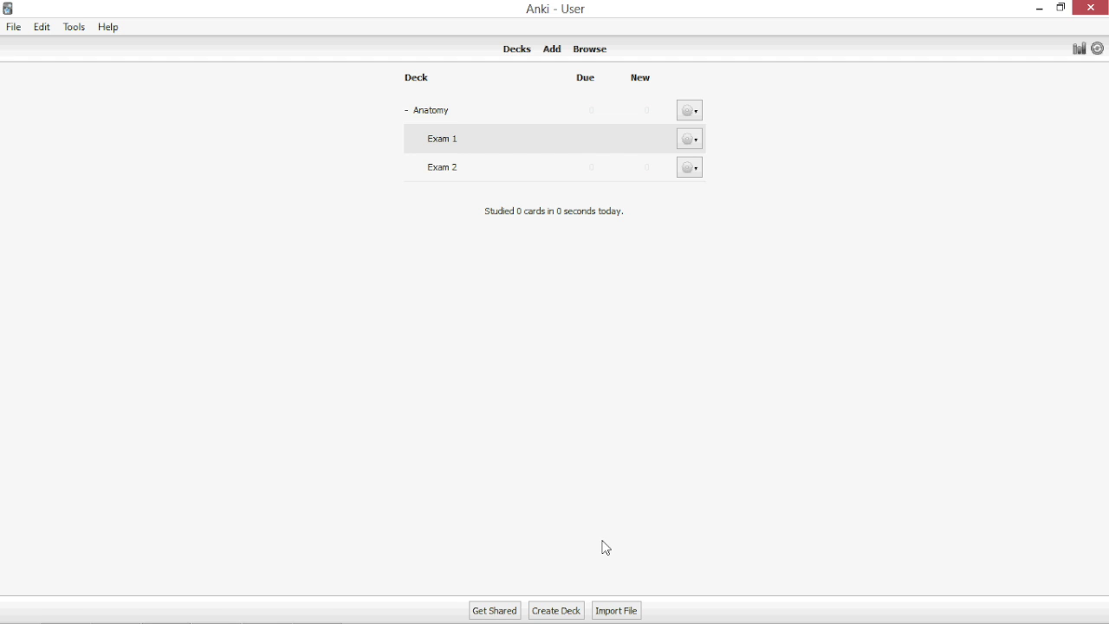
- Create an Exam 3 subdeck under Anatomy with the deck name "Anatomy::Exam 3"
{"action": "left_click", "coordinate": [543, 610]}
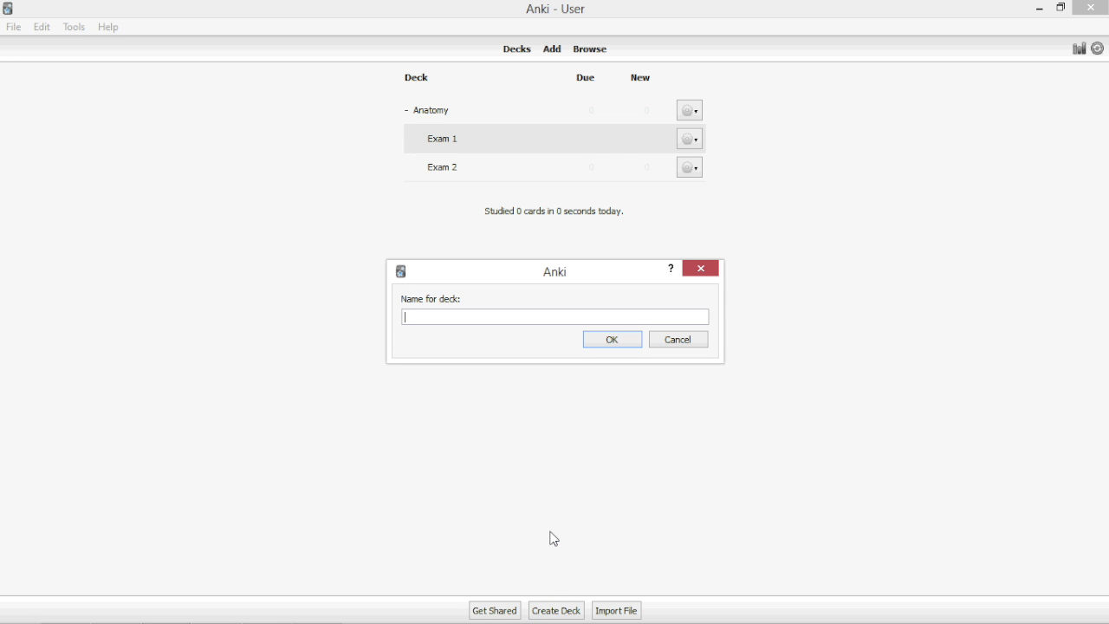
{"action": "type", "text": "Anatomy::Exam 3"}
{"action": "key", "text": "Return"}
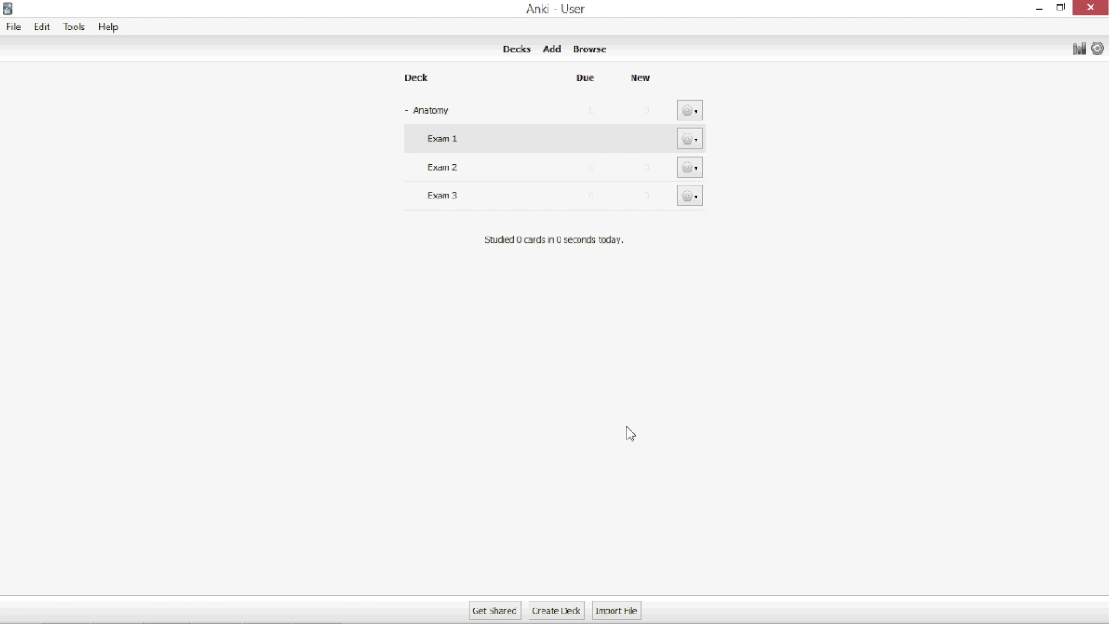
- Assign the existing "Current Exam Block" options group to the Exam 3 deck and save its options
{"action": "left_click", "coordinate": [693, 201]}
{"action": "left_click", "coordinate": [714, 229]}
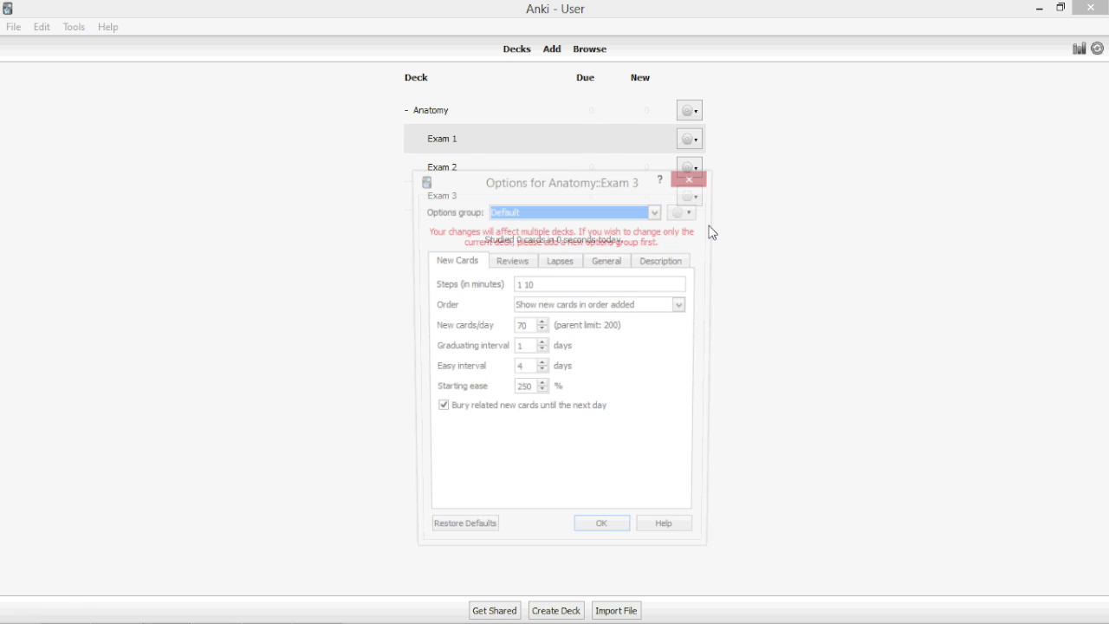
{"action": "left_click", "coordinate": [658, 211]}
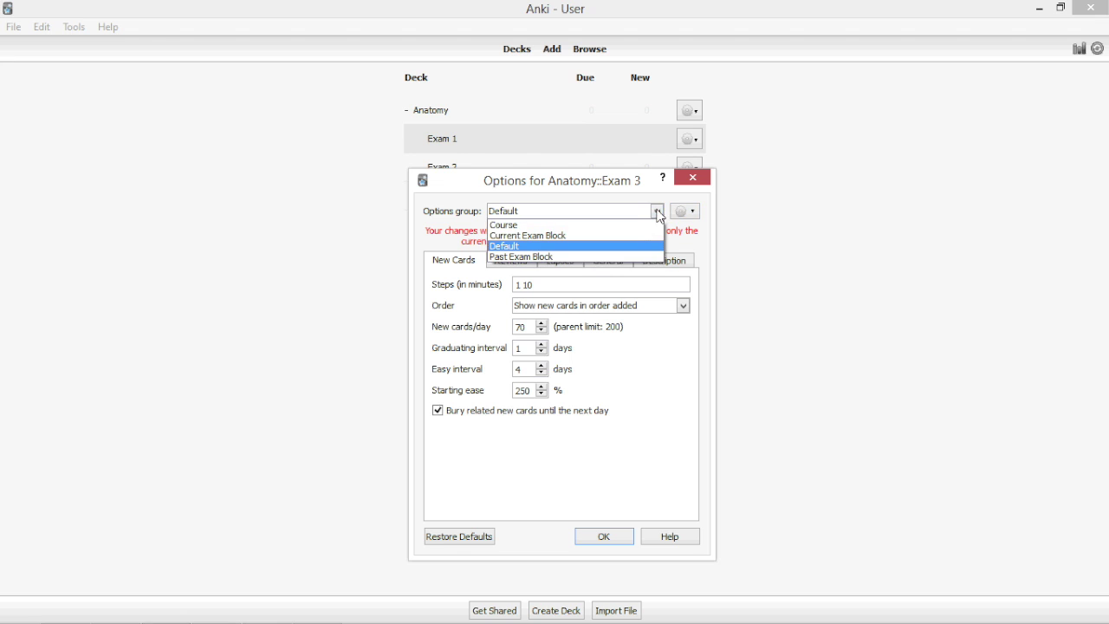
{"action": "left_click", "coordinate": [606, 240]}
{"action": "left_click", "coordinate": [601, 543]}
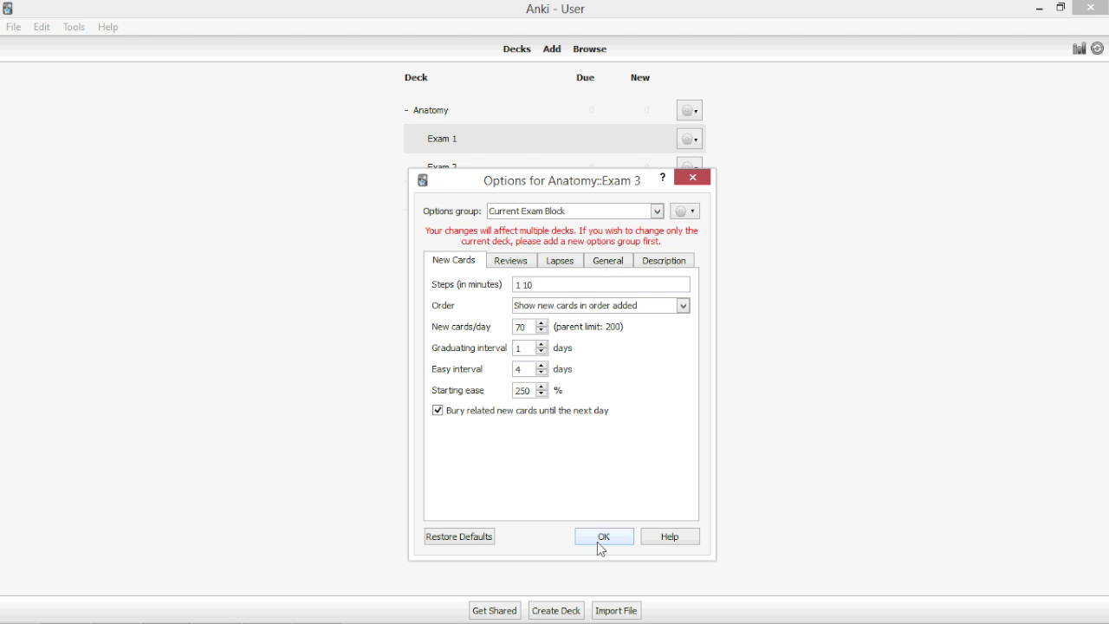
- Switch the Exam 2 deck to the "Past Exam Block" options group and save its options
{"action": "left_click", "coordinate": [702, 171]}
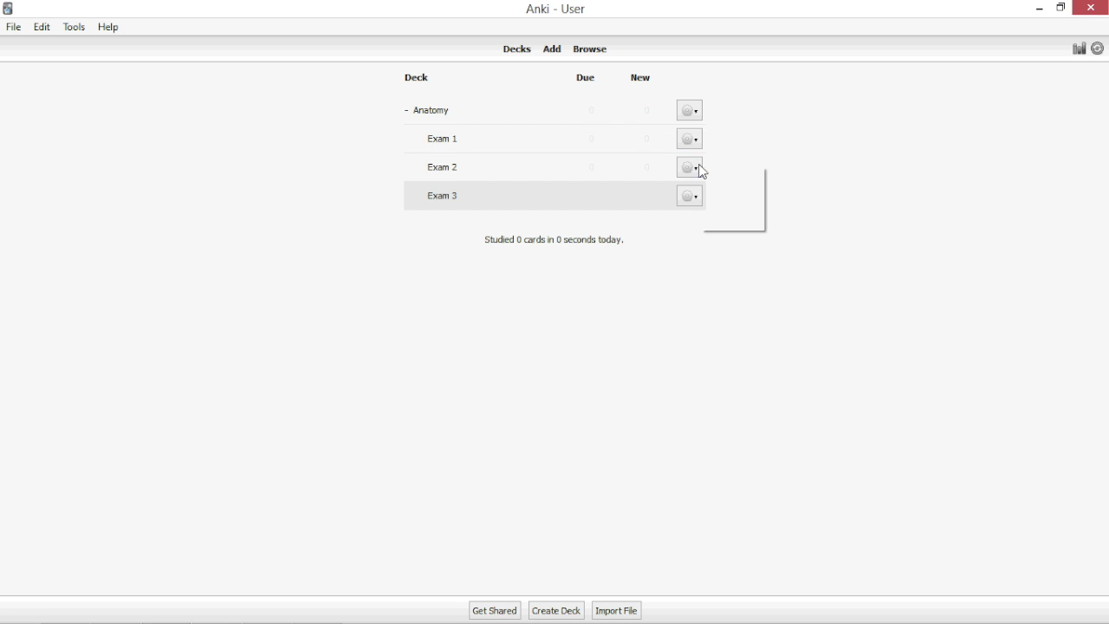
{"action": "left_click", "coordinate": [719, 188]}
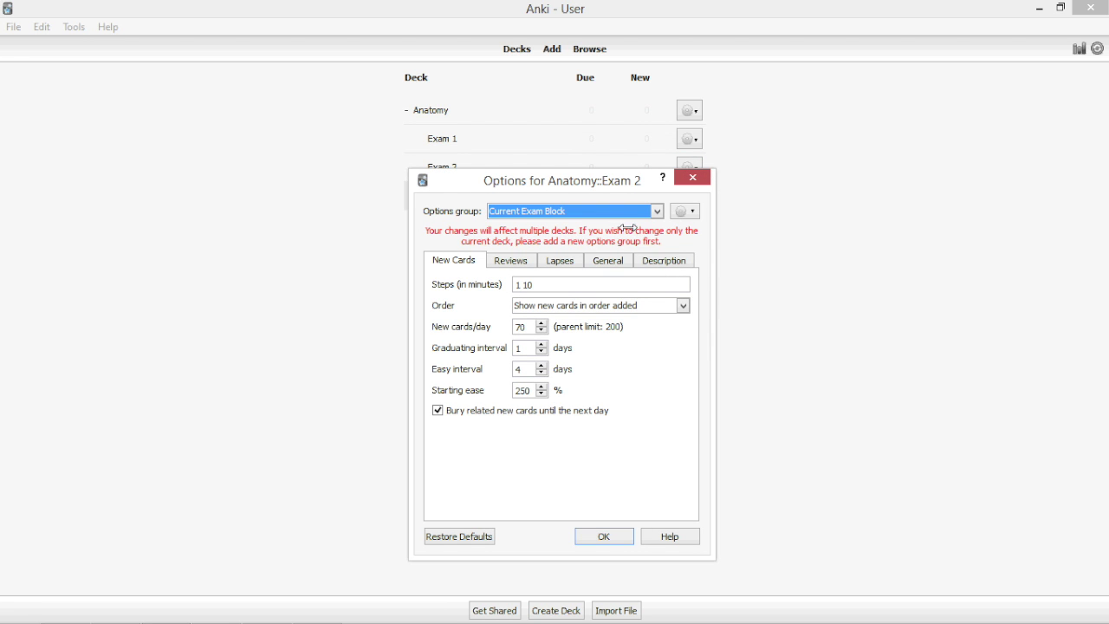
{"action": "left_click", "coordinate": [657, 214]}
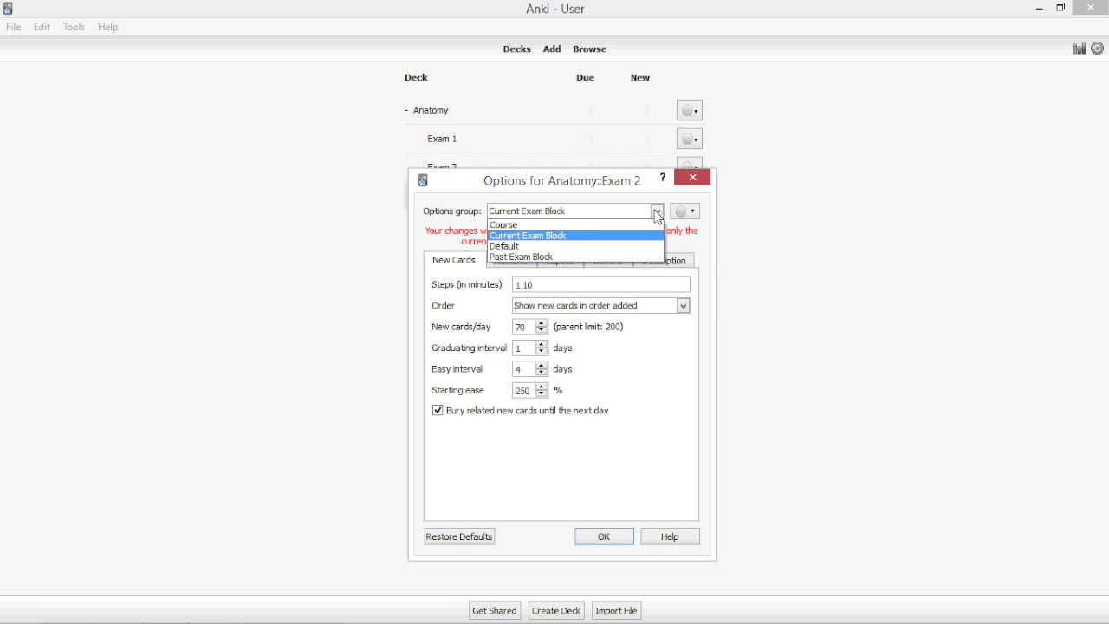
{"action": "left_click", "coordinate": [630, 257]}
{"action": "left_click", "coordinate": [610, 543]}
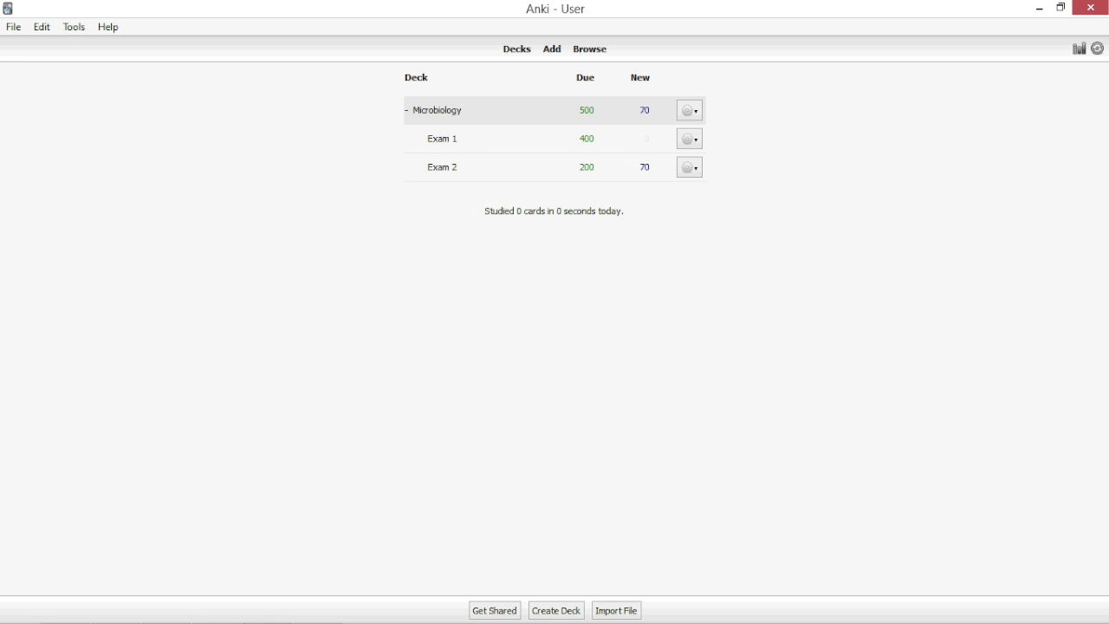
- Start a study session for the whole Microbiology deck to check its cards, and return to the deck list
{"action": "left_click", "coordinate": [449, 112]}
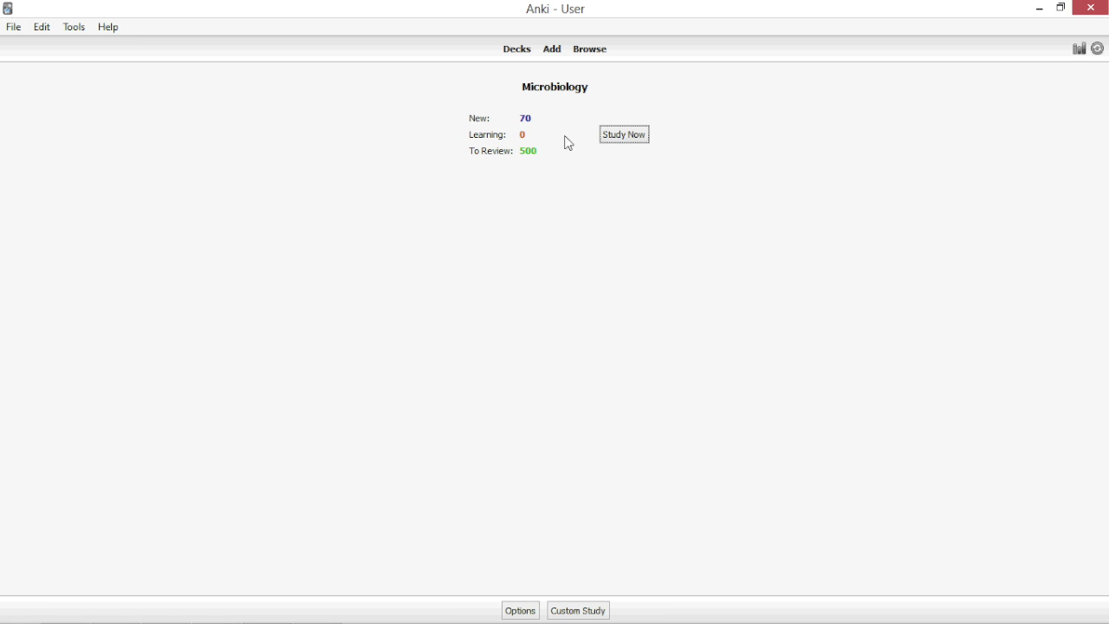
{"action": "left_click", "coordinate": [630, 138]}
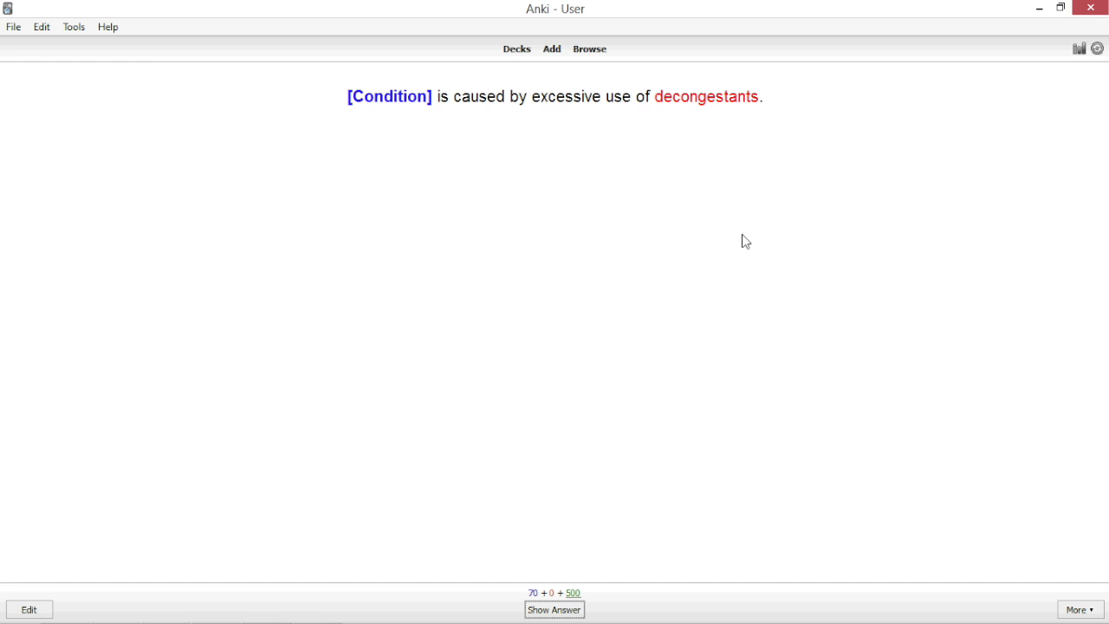
{"action": "left_click", "coordinate": [520, 52]}
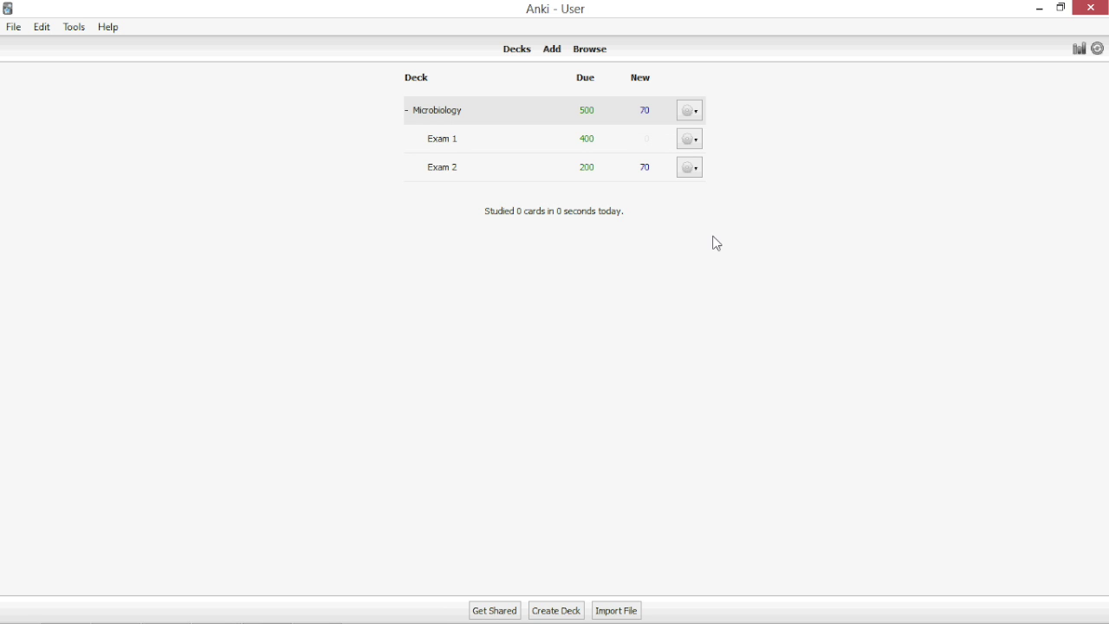
- Start separate study sessions for Microbiology's Exam 1 and Exam 2 subdecks to compare their card counts, returning to the deck list after each
{"action": "left_click", "coordinate": [449, 141]}
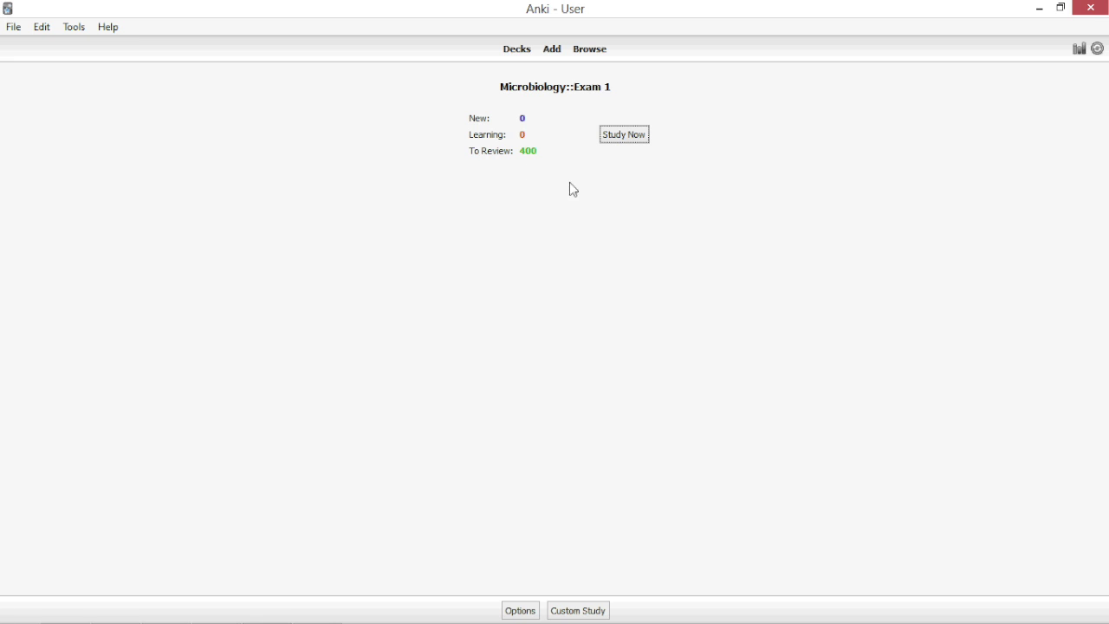
{"action": "left_click", "coordinate": [625, 138]}
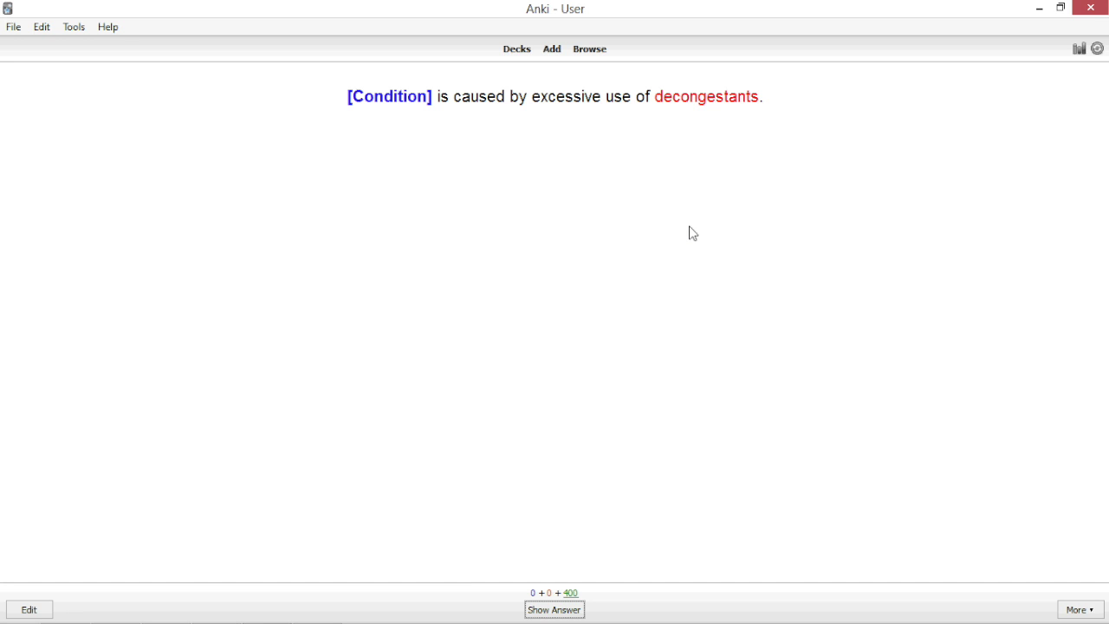
{"action": "left_click", "coordinate": [511, 53]}
{"action": "left_click", "coordinate": [442, 168]}
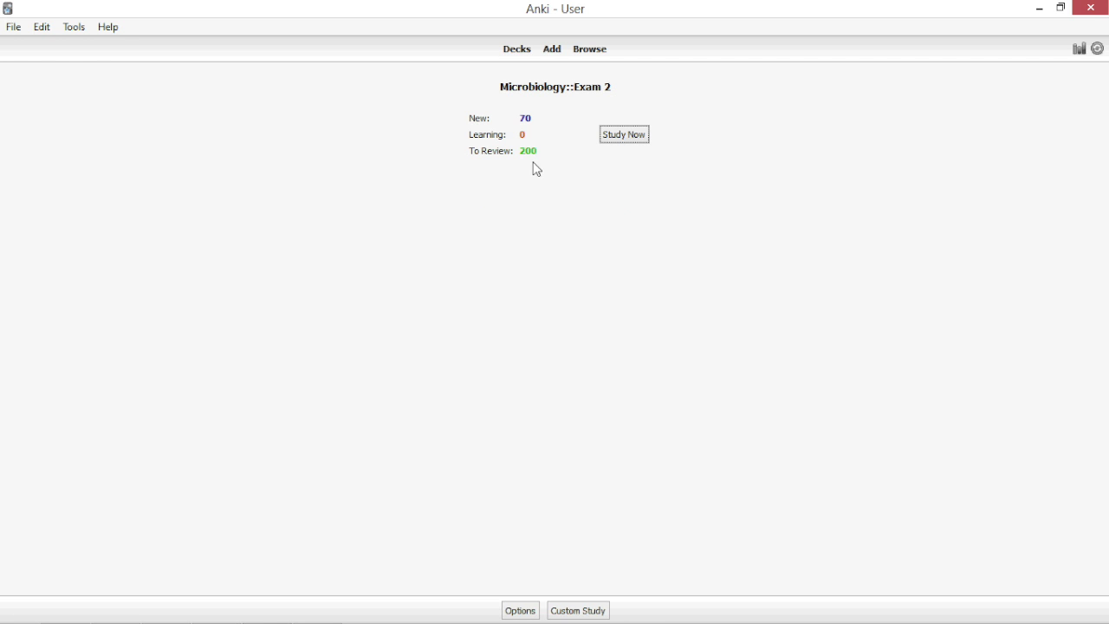
{"action": "left_click", "coordinate": [626, 136]}
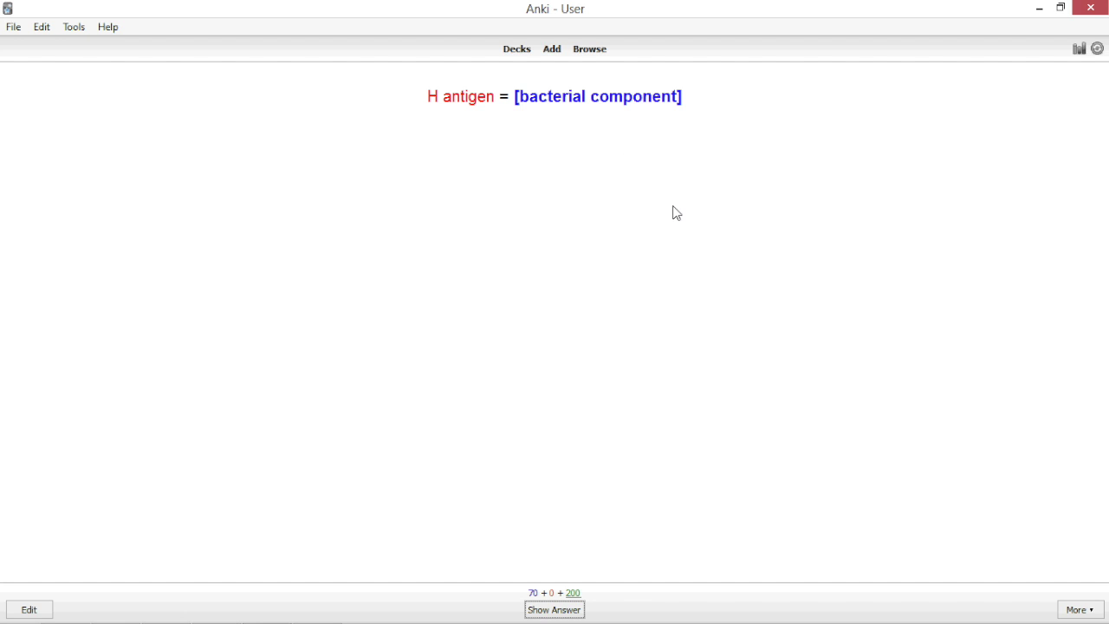
{"action": "left_click", "coordinate": [519, 54]}
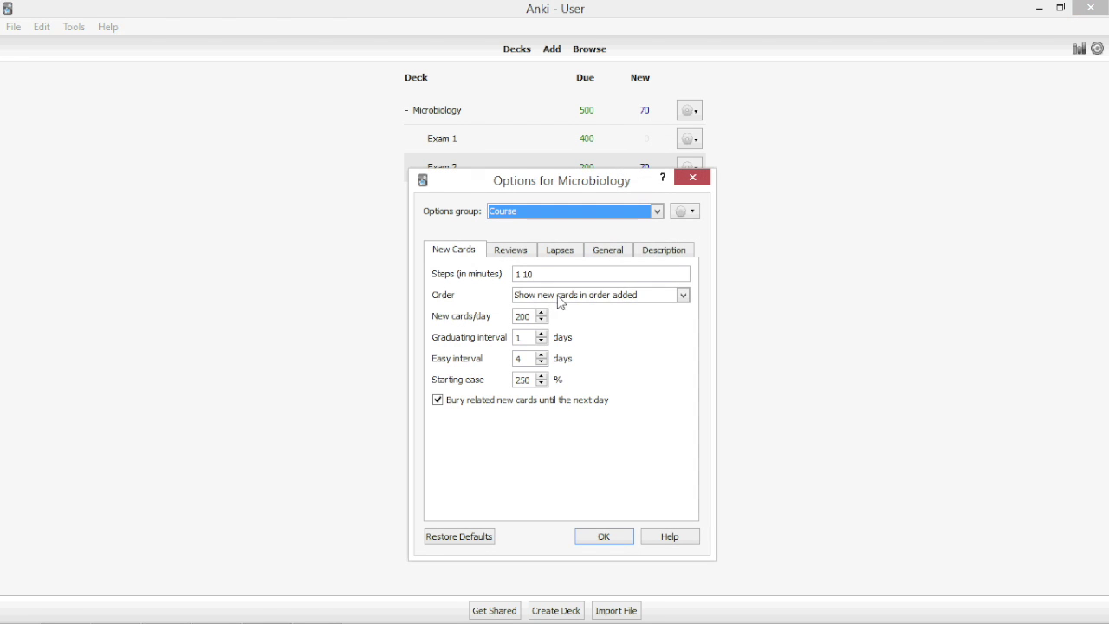
- Set the maximum reviews per day to 9000 in the Microbiology deck's Course options group and save the options
{"action": "left_click", "coordinate": [520, 253]}
{"action": "left_click", "coordinate": [549, 276]}
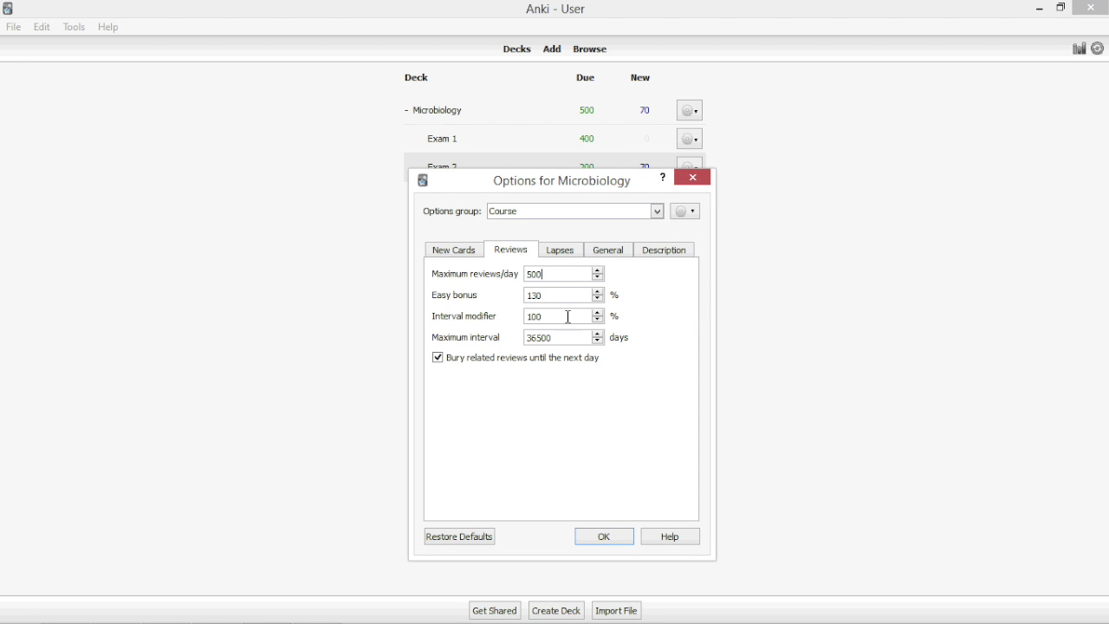
{"action": "double_click", "coordinate": [551, 275]}
{"action": "type", "text": "9000"}
{"action": "left_click", "coordinate": [606, 537]}
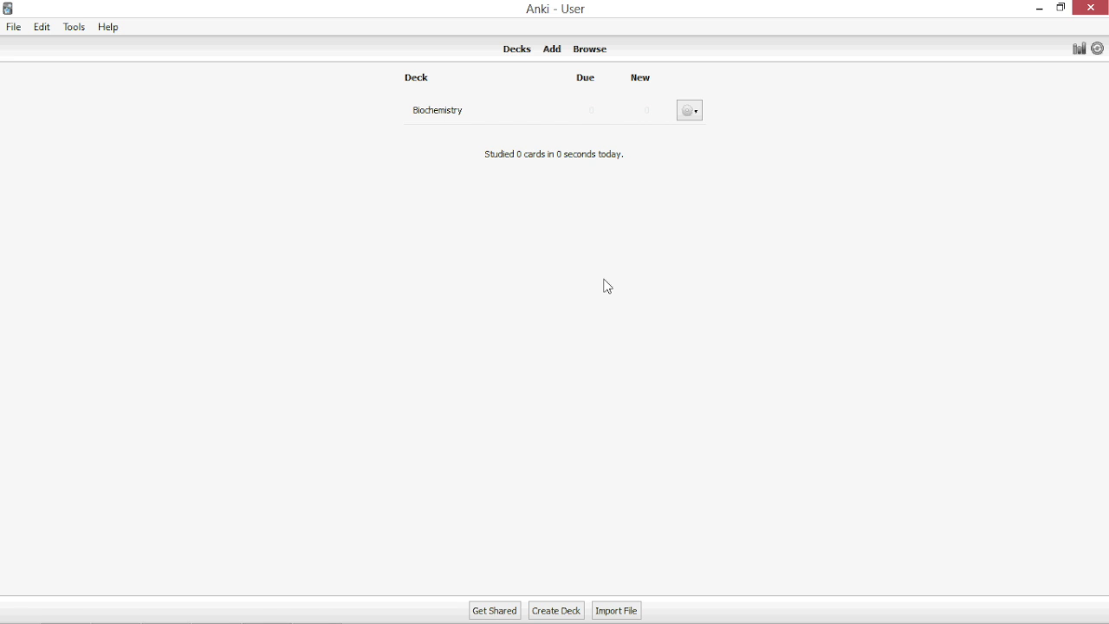
- Add the cytosine cloze card with the tag "biochem-01-DNA_structure" and close the Add window
{"action": "left_click", "coordinate": [552, 50]}
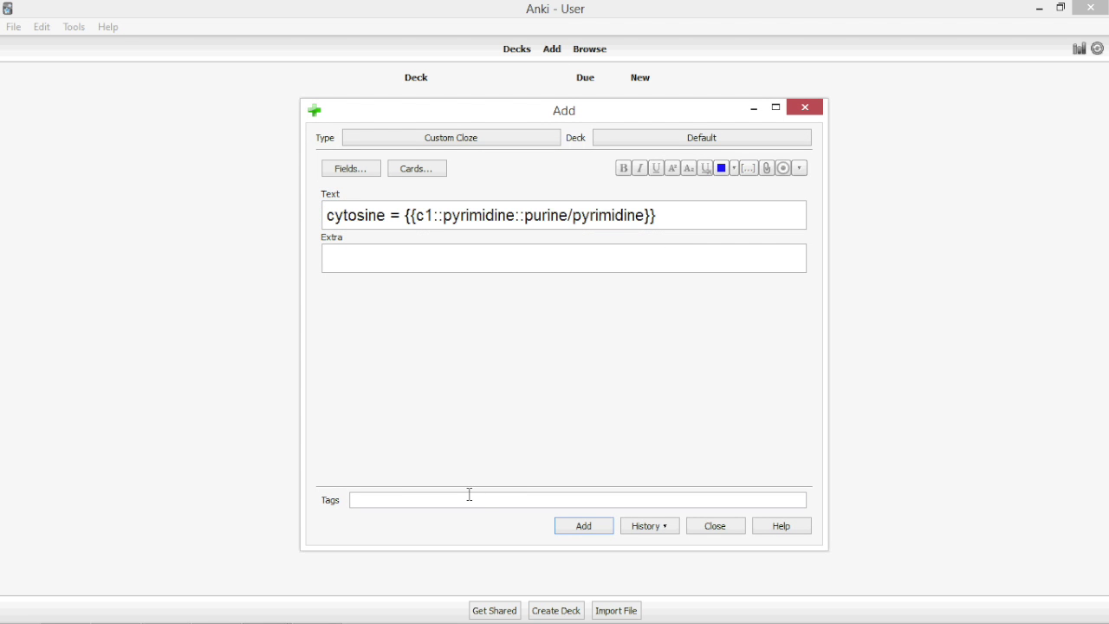
{"action": "left_click", "coordinate": [468, 500]}
{"action": "type", "text": "biochem-01-DNA_structure"}
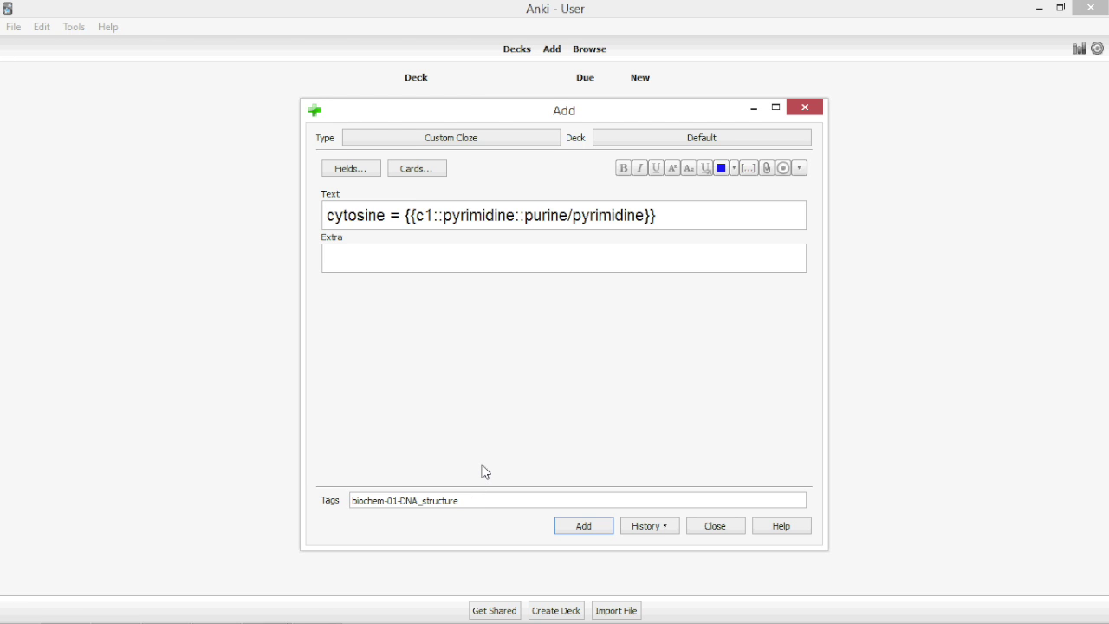
{"action": "left_click", "coordinate": [576, 529]}
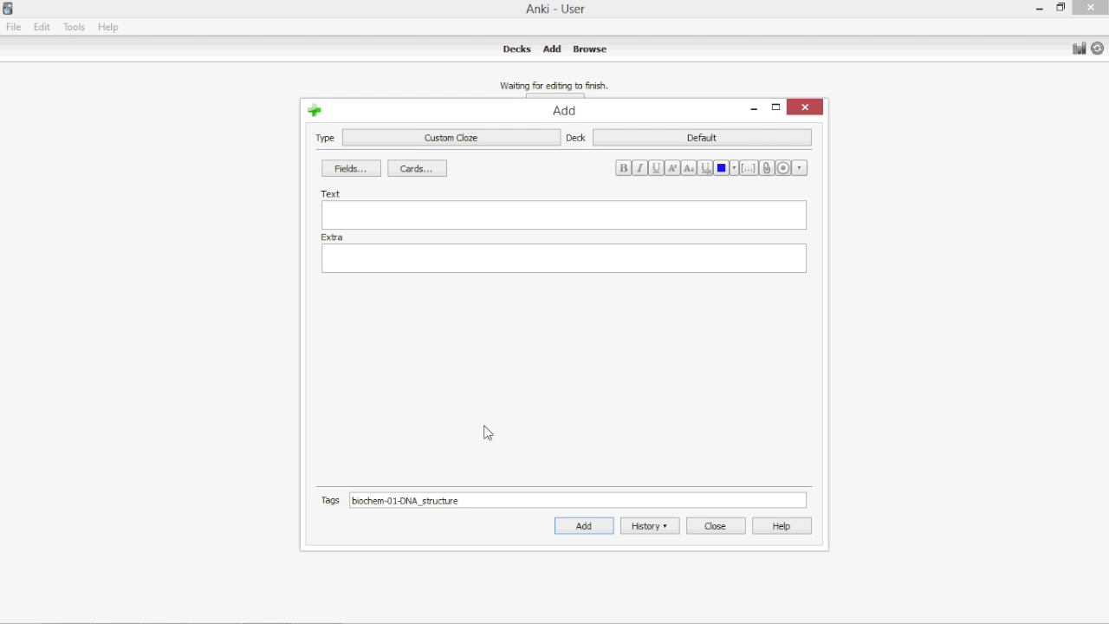
{"action": "key", "text": "Escape"}
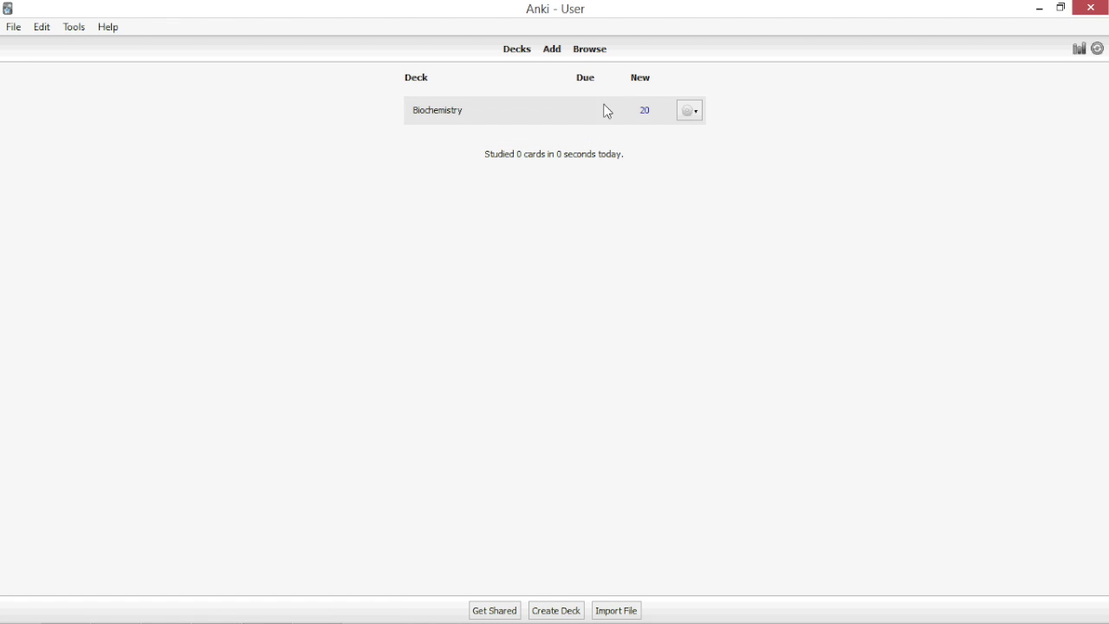
- Browse the cards tagged "biochem-01-DNA_structure" and "biochem-02-DNA_replication", and close the card browser
{"action": "left_click", "coordinate": [594, 54]}
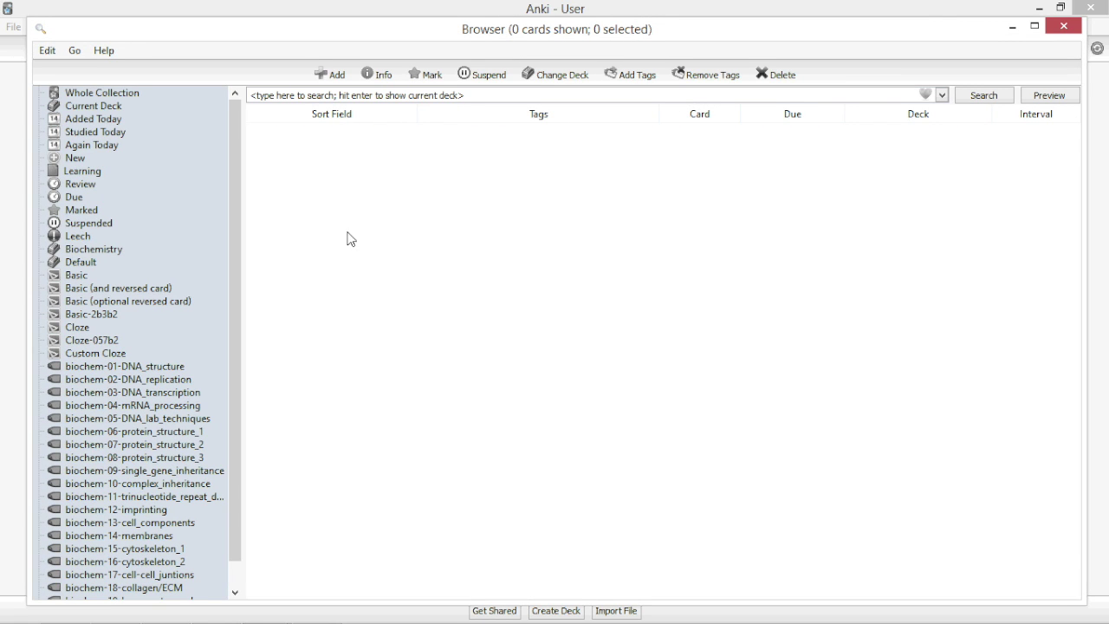
{"action": "left_click_drag", "start_coordinate": [240, 299], "coordinate": [231, 371]}
{"action": "left_click", "coordinate": [171, 370]}
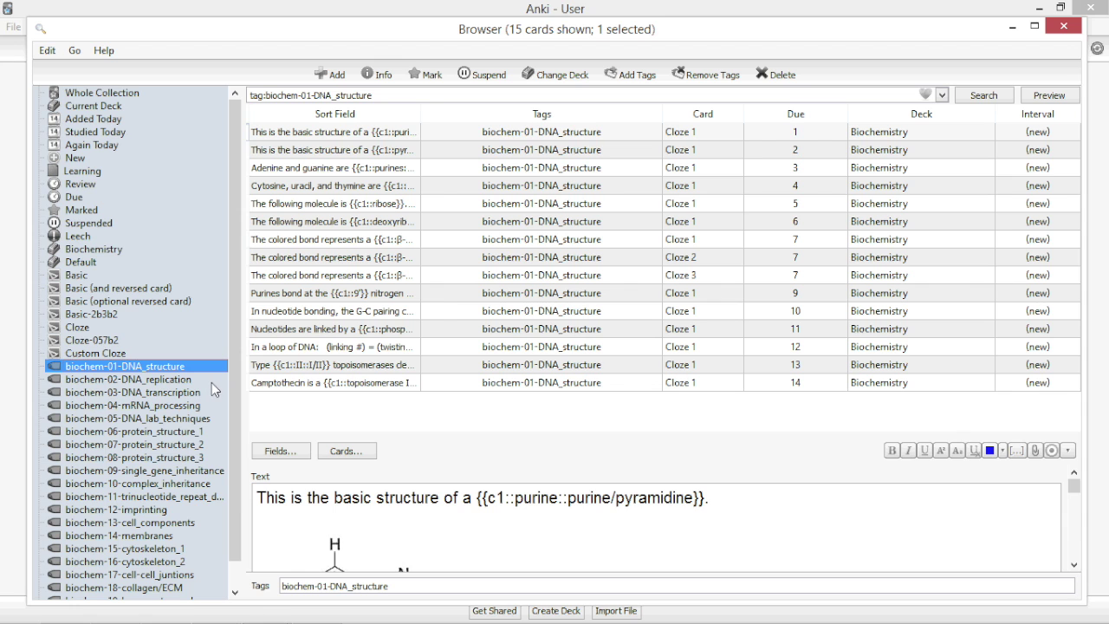
{"action": "left_click", "coordinate": [187, 381]}
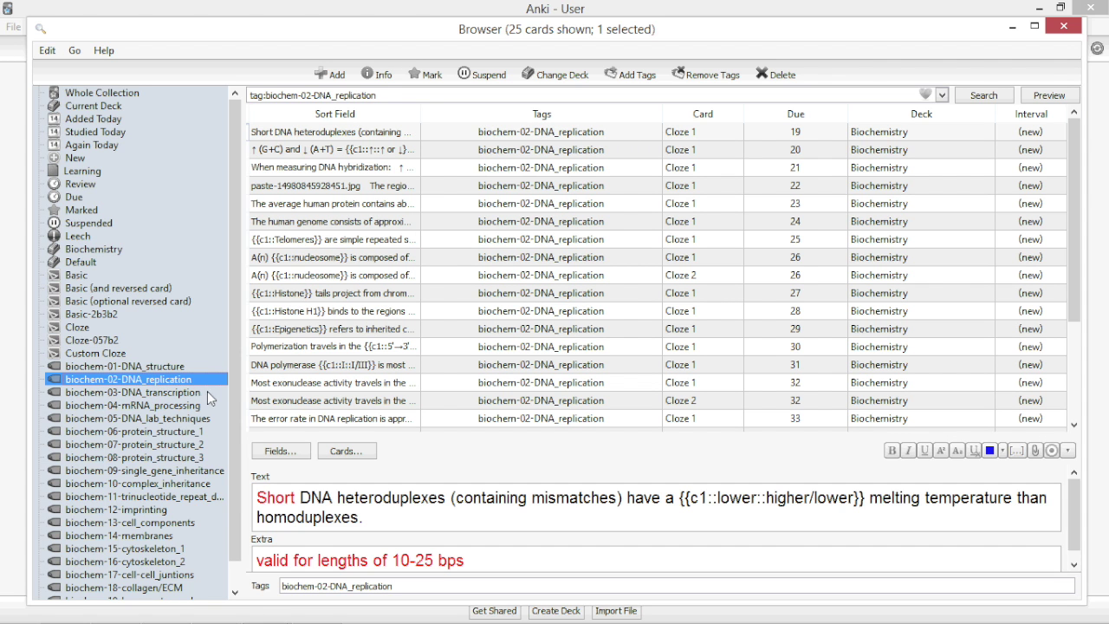
{"action": "key", "text": "Escape"}
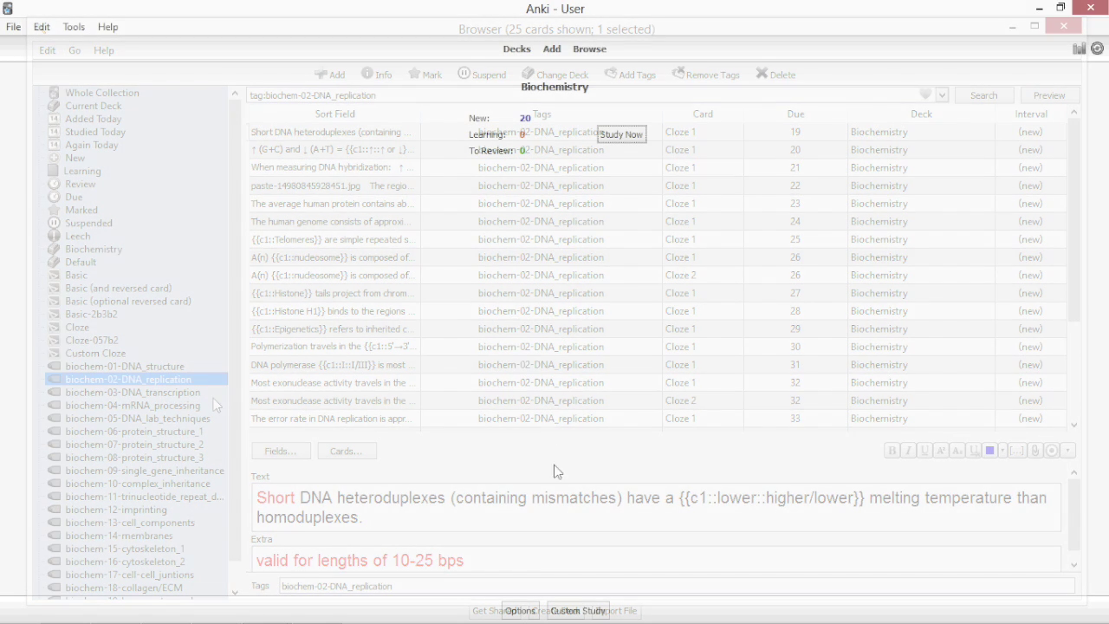
- Set up a custom study by tag for Biochemistry, requiring "biochem-05-DNA lab techniques", "biochem-08-protein structure 3" and "biochem-11-trinucleotide repeat diseases"
{"action": "left_click", "coordinate": [589, 611]}
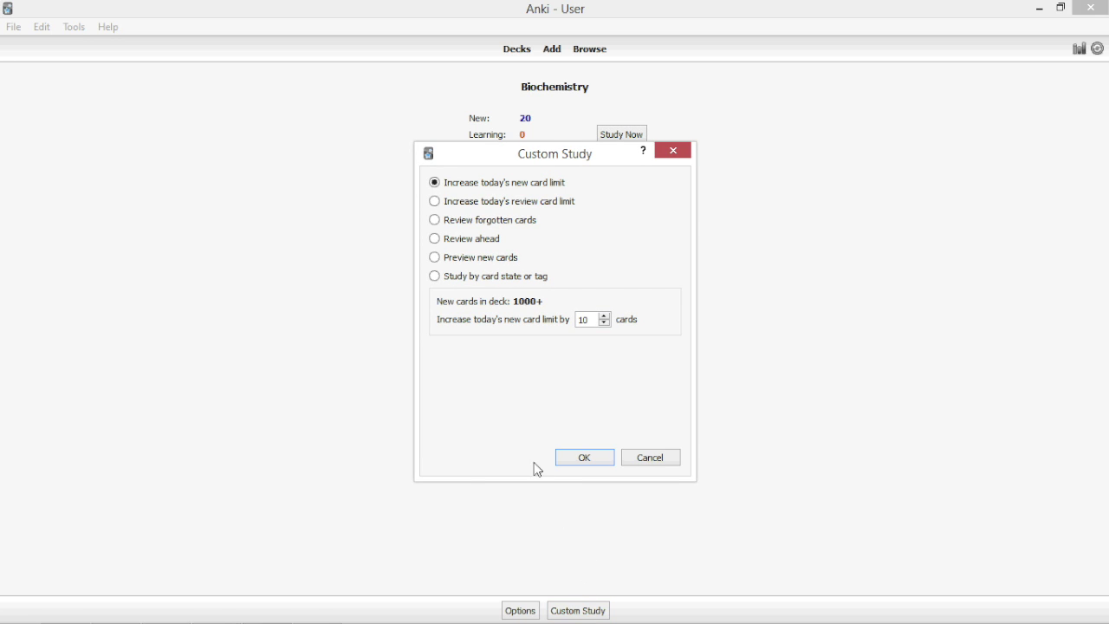
{"action": "left_click", "coordinate": [438, 278]}
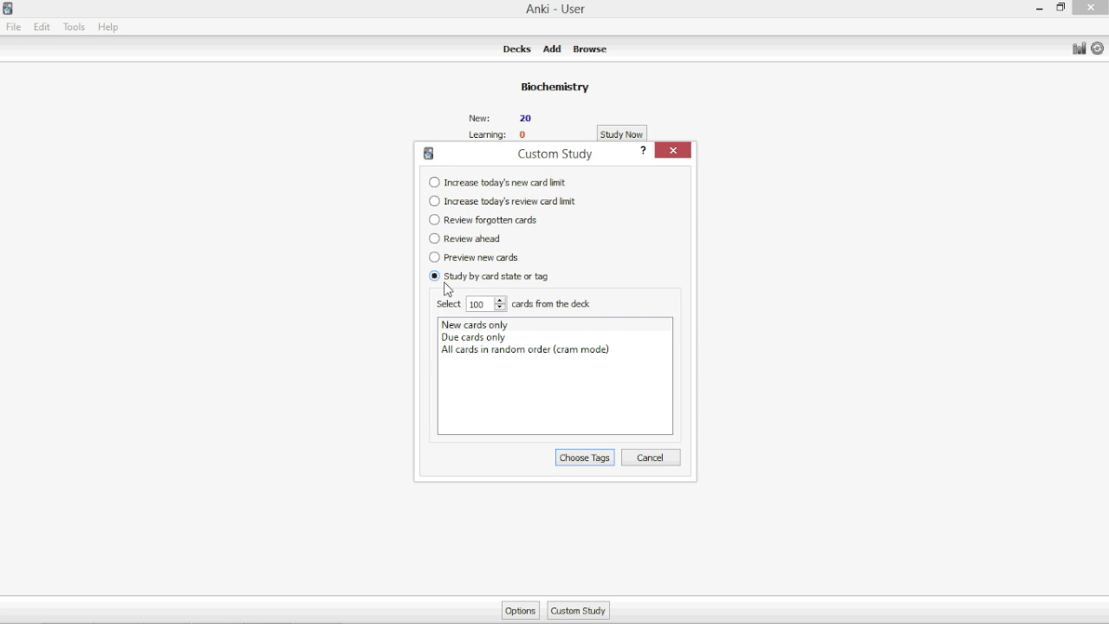
{"action": "left_click", "coordinate": [584, 459]}
{"action": "left_click_drag", "start_coordinate": [685, 370], "coordinate": [664, 416]}
{"action": "left_click", "coordinate": [423, 177]}
{"action": "scroll", "coordinate": [676, 213], "scroll_direction": "down", "scroll_amount": 2}
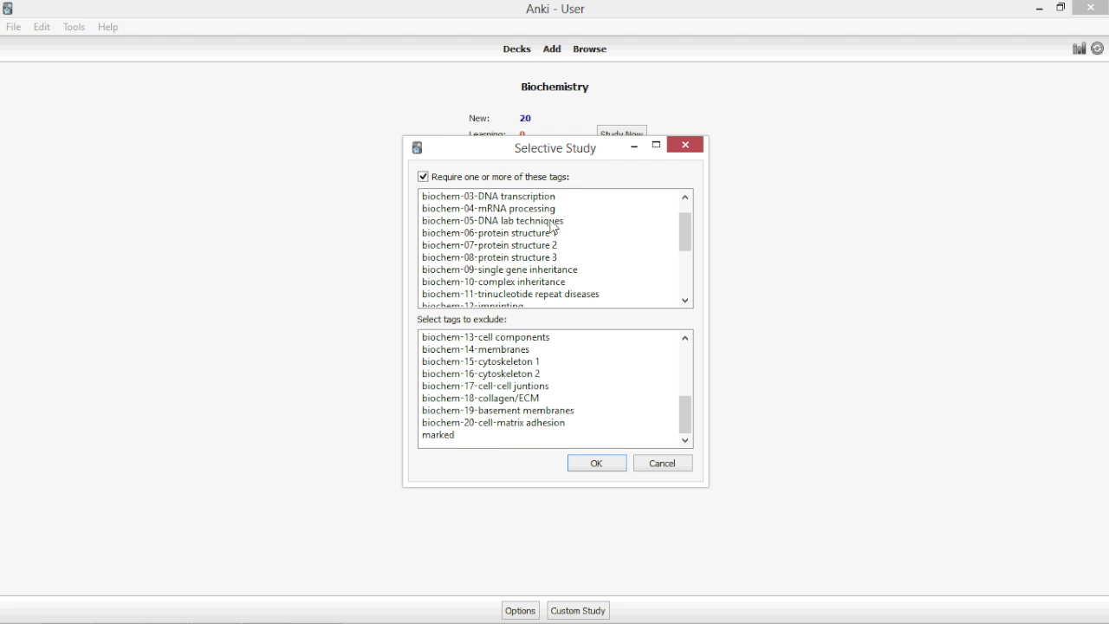
{"action": "left_click", "coordinate": [553, 223]}
{"action": "left_click", "coordinate": [525, 257]}
{"action": "left_click", "coordinate": [521, 294]}
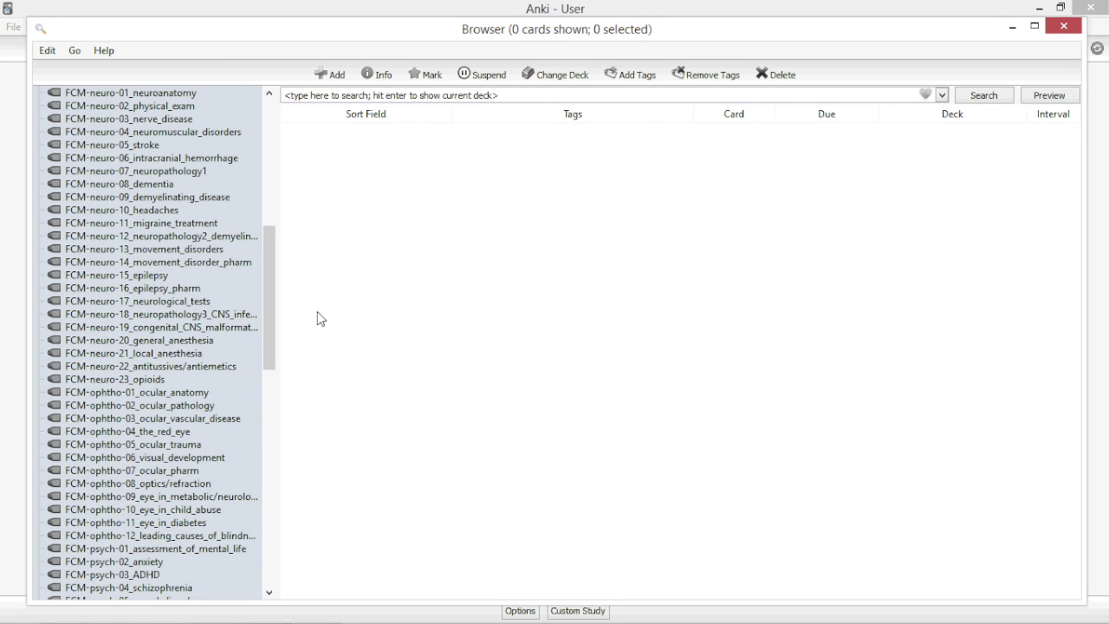
- List the drug-related neuro lectures together in the card browser by combining the FCM-neuro tags numbered 11, 14, 16, 20, 21, 22 and 23
{"action": "left_click", "coordinate": [204, 226]}
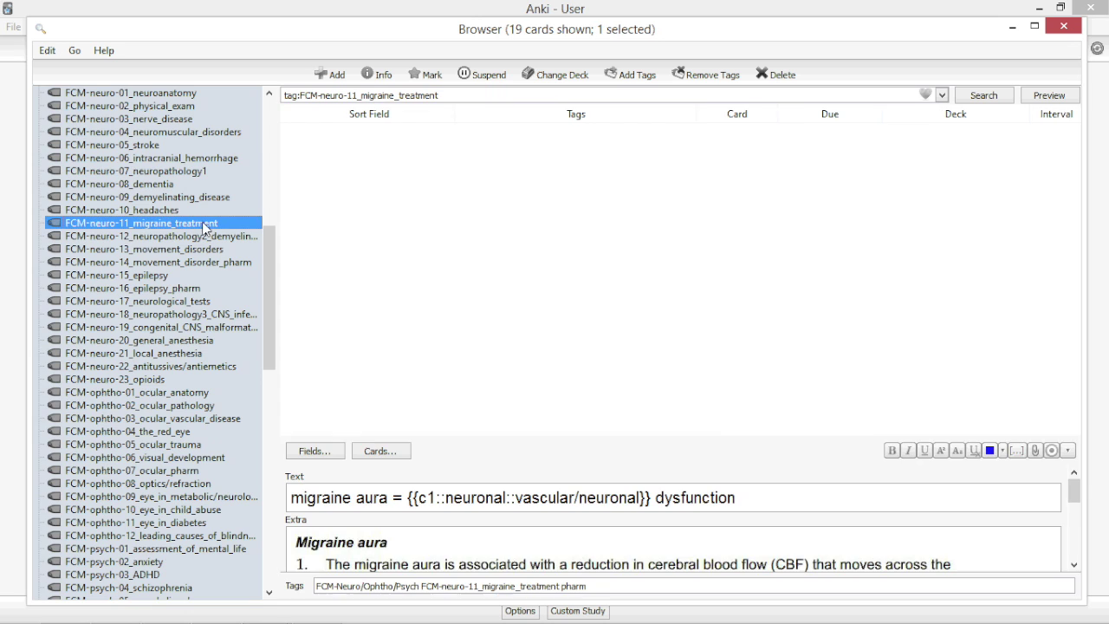
{"action": "left_click", "coordinate": [191, 262], "text": "shift"}
{"action": "left_click", "coordinate": [183, 289], "text": "shift"}
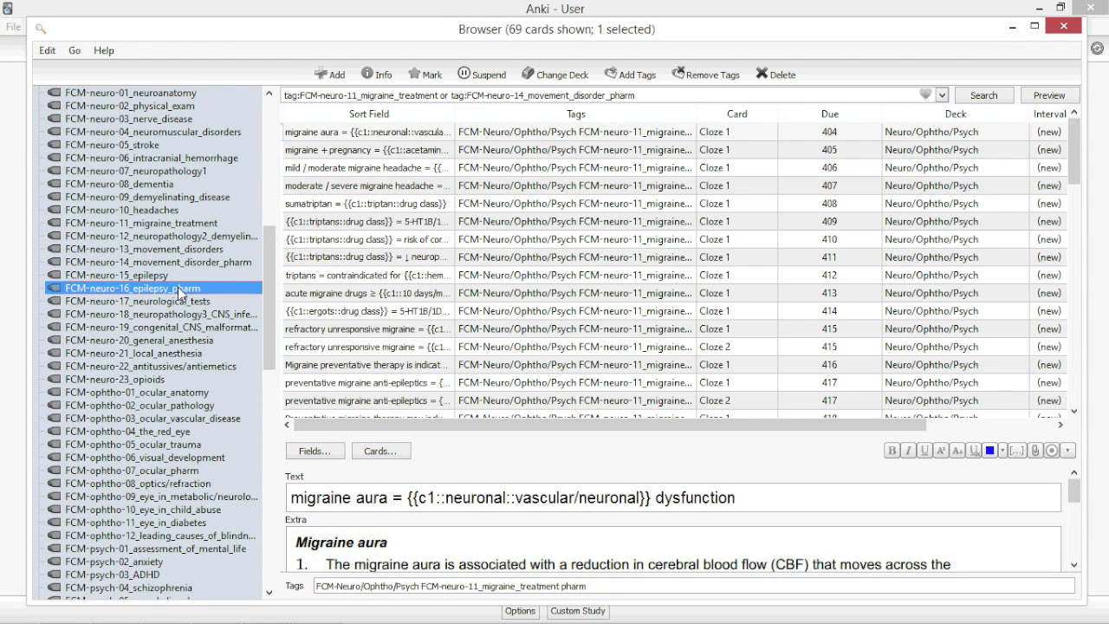
{"action": "left_click", "coordinate": [173, 339], "text": "shift"}
{"action": "left_click", "coordinate": [173, 353], "text": "shift"}
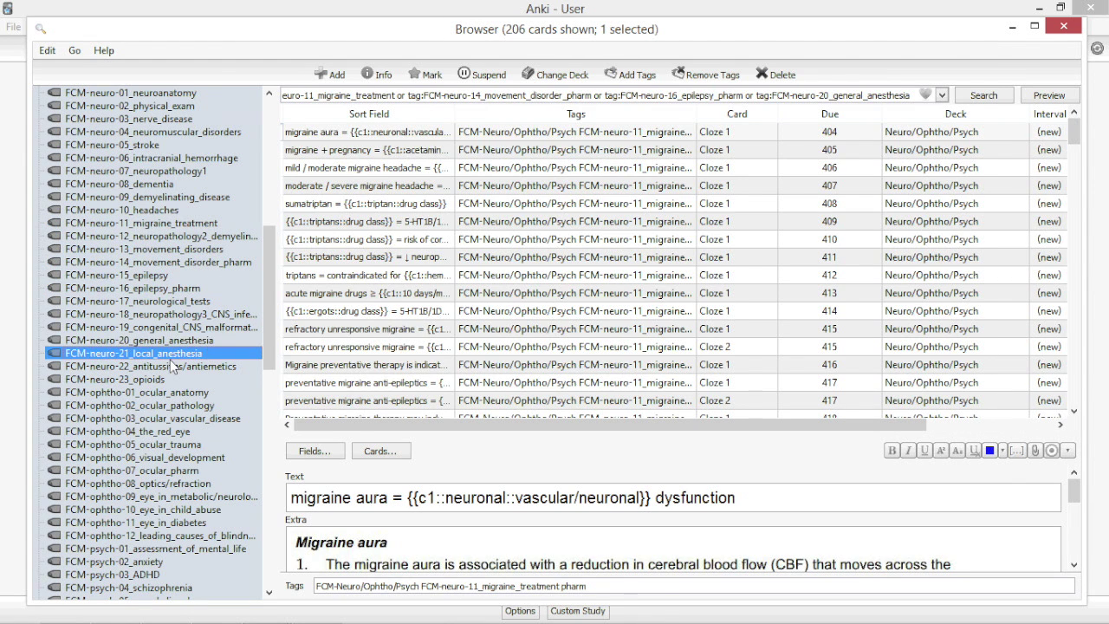
{"action": "left_click", "coordinate": [170, 366], "text": "shift"}
{"action": "left_click", "coordinate": [164, 380], "text": "shift"}
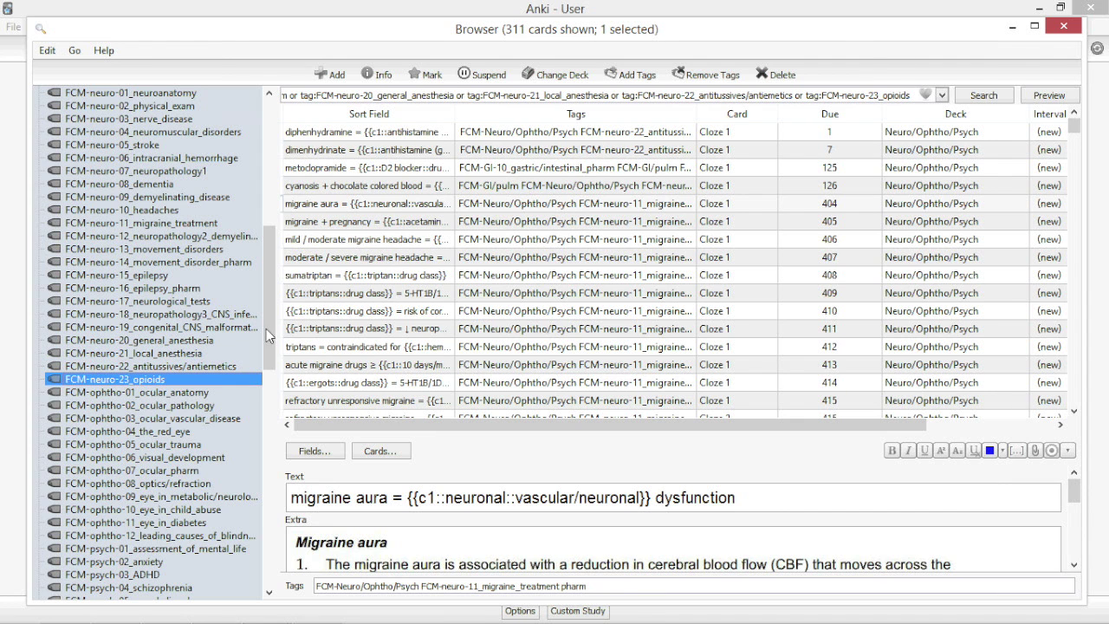
- Select all the listed drug-lecture cards and add the tag "pharm" to them
{"action": "left_click", "coordinate": [355, 276]}
{"action": "key", "text": "ctrl+a"}
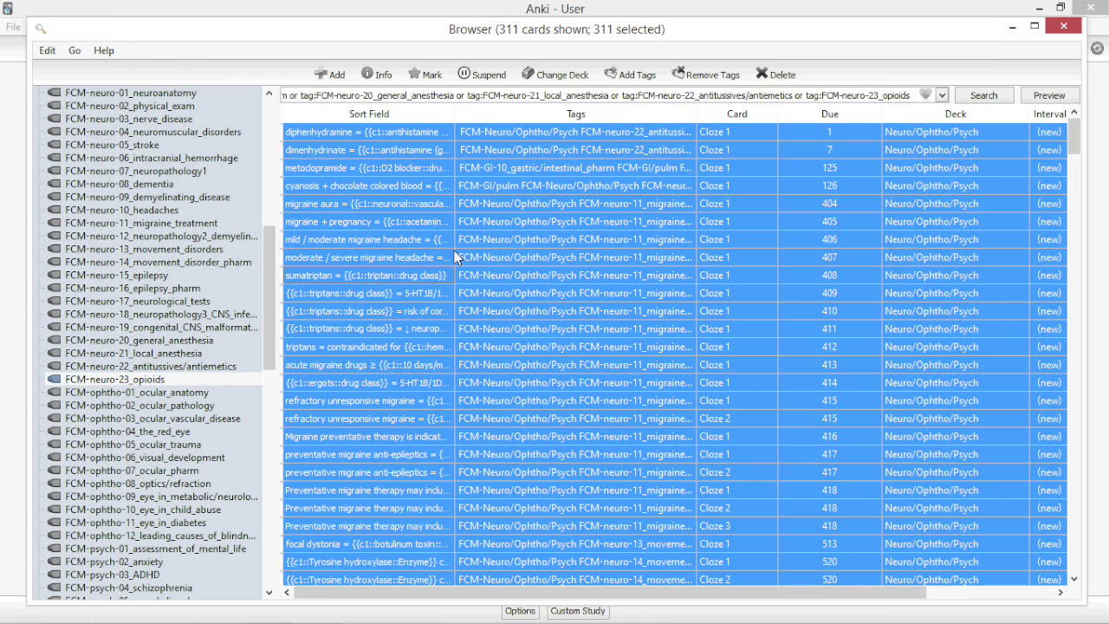
{"action": "left_click", "coordinate": [633, 76]}
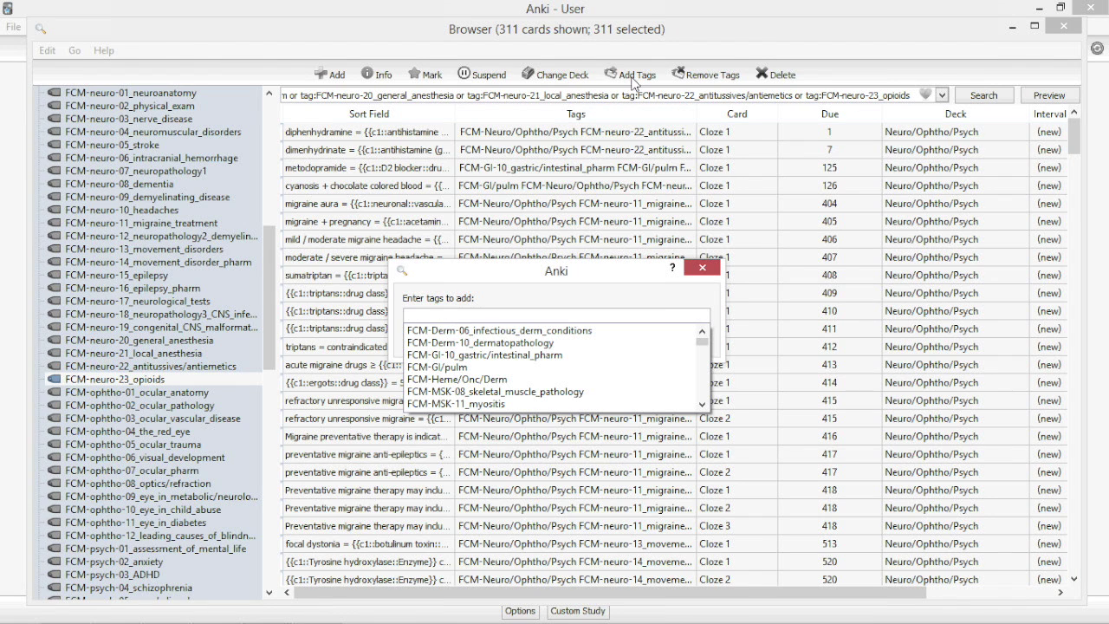
{"action": "type", "text": "pharm"}
{"action": "key", "text": "Return"}
{"action": "key", "text": "Return"}
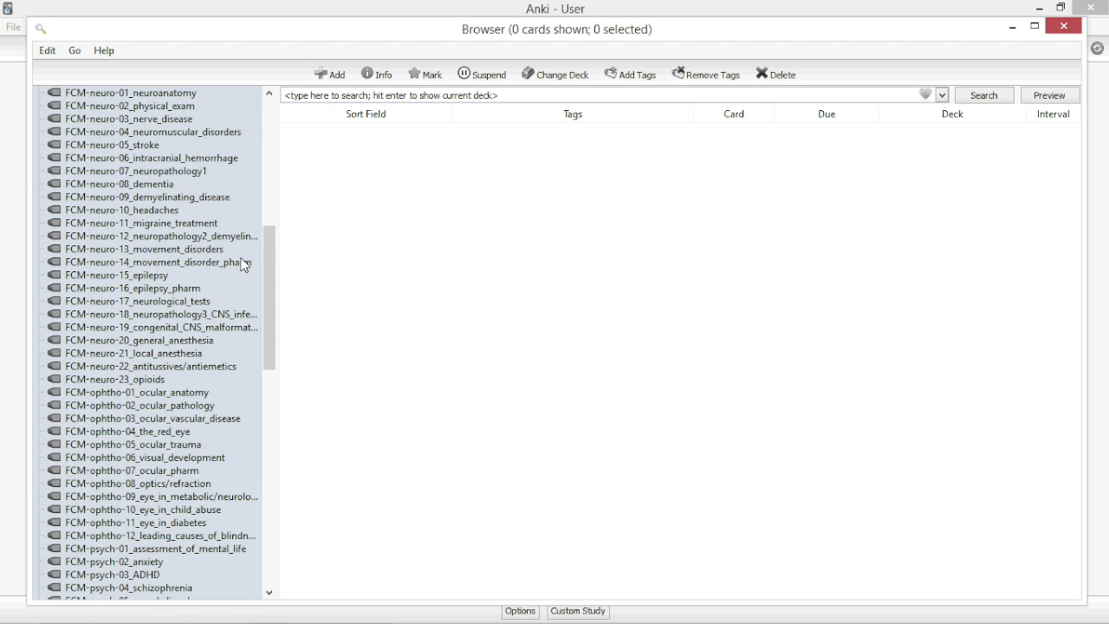
- Suspend all cards tagged "FCM-neuro-07_neuropathology1"
{"action": "left_click", "coordinate": [193, 173]}
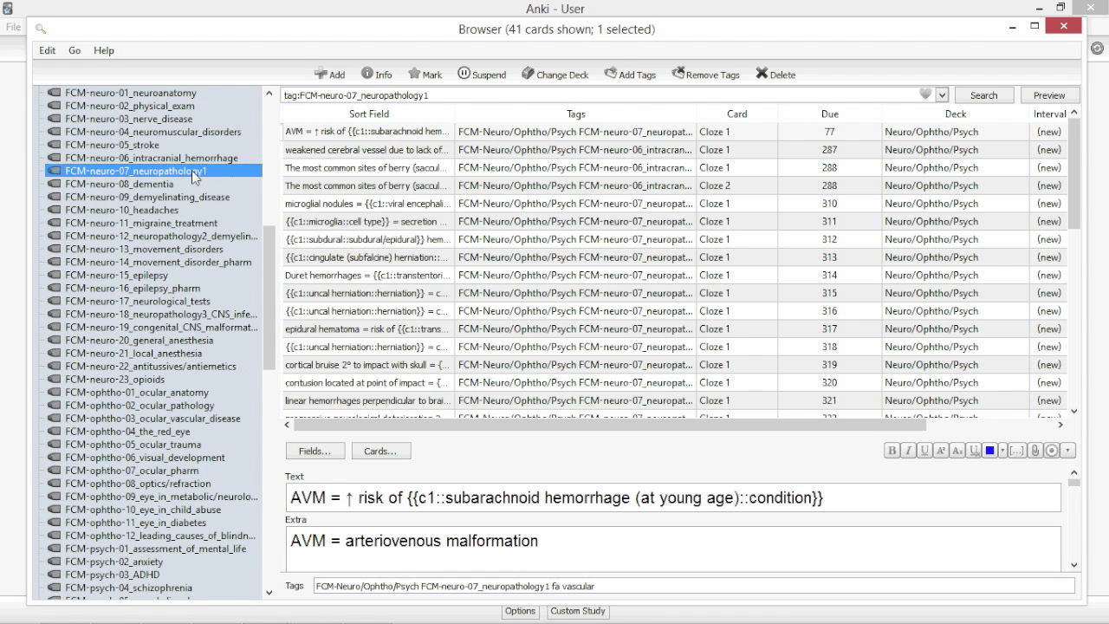
{"action": "left_click", "coordinate": [347, 205]}
{"action": "key", "text": "ctrl+a"}
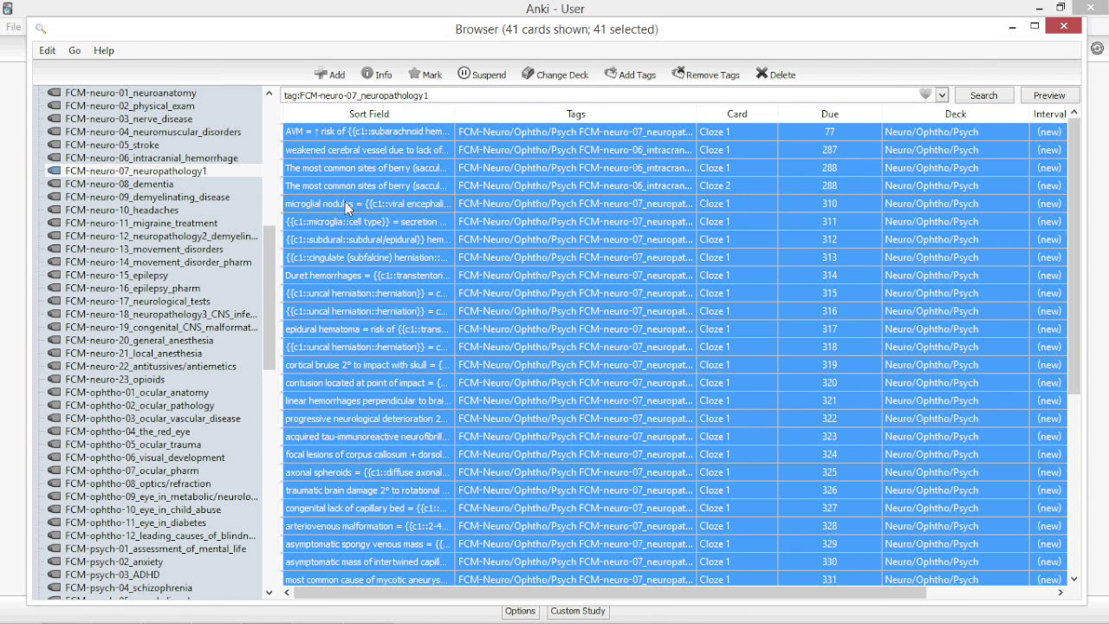
{"action": "left_click", "coordinate": [483, 74]}
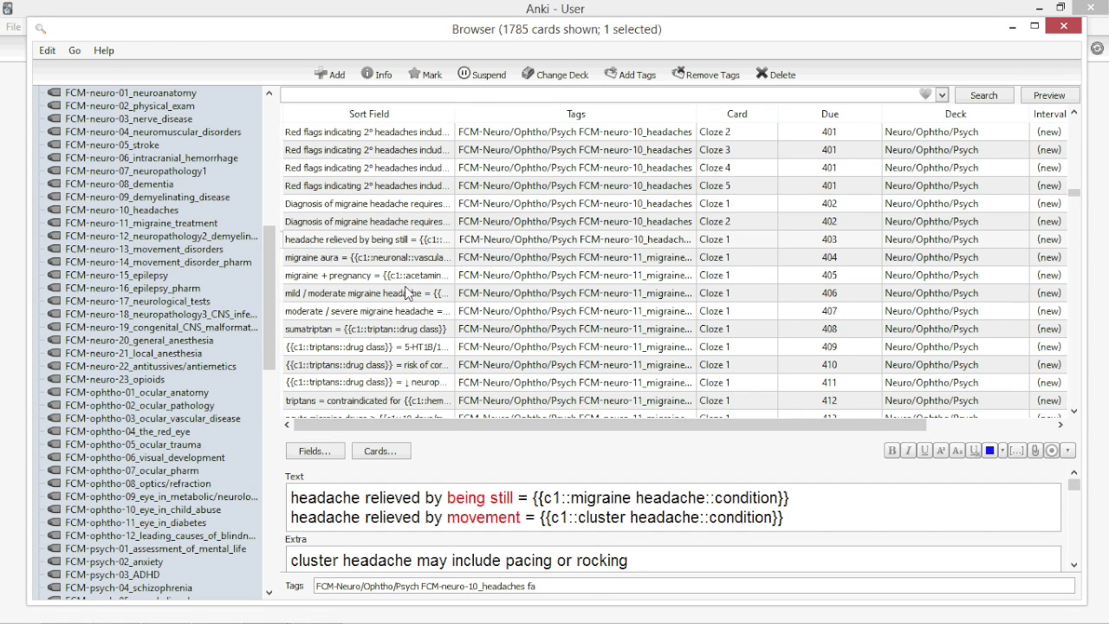
- Select every card listed for the Neuro/Ophtho/Psych deck and suspend them all
{"action": "left_click", "coordinate": [404, 289]}
{"action": "key", "text": "ctrl+a"}
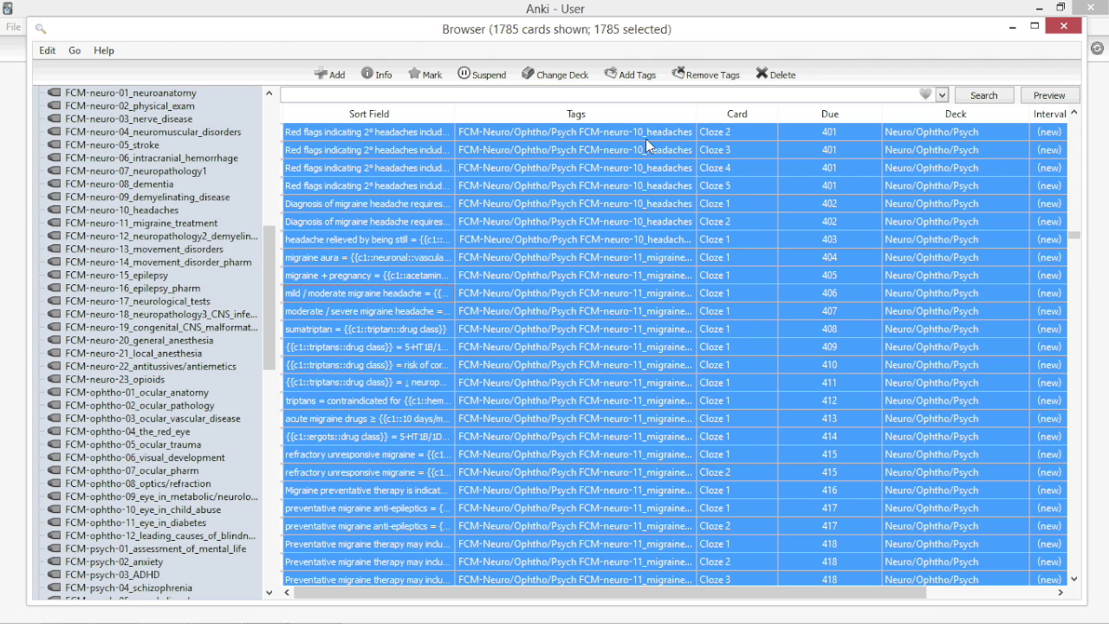
{"action": "left_click", "coordinate": [492, 76]}
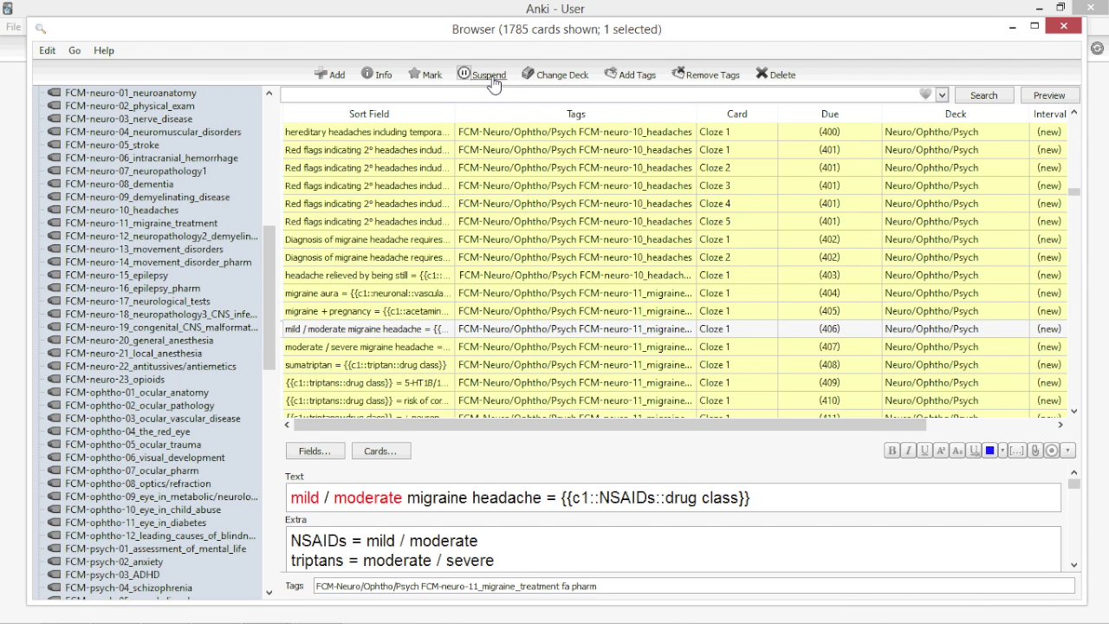
- Unsuspend all cards tagged "FCM-neuro-01_neuroanatomy" and select the lateral ventricles card
{"action": "left_click", "coordinate": [184, 94]}
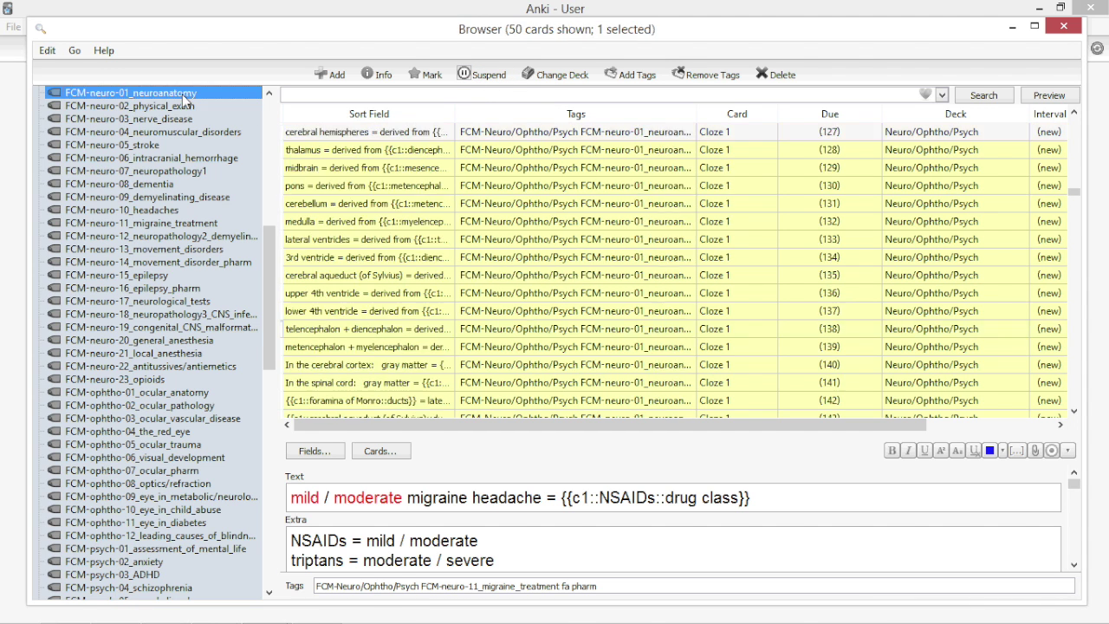
{"action": "left_click", "coordinate": [401, 187]}
{"action": "key", "text": "ctrl+a"}
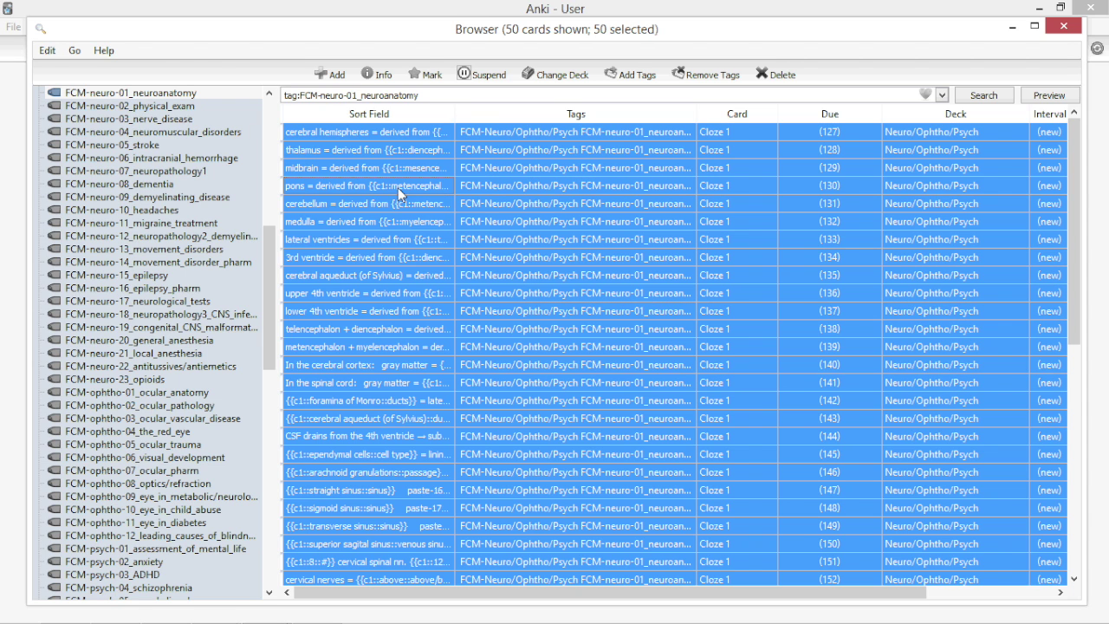
{"action": "left_click", "coordinate": [488, 78]}
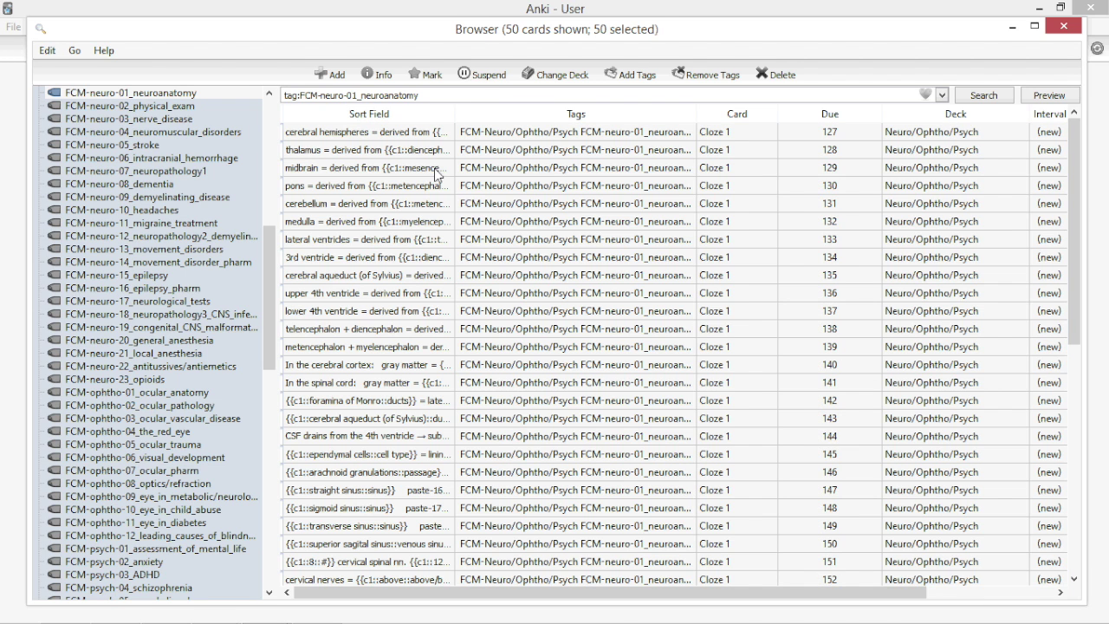
{"action": "left_click", "coordinate": [405, 241]}
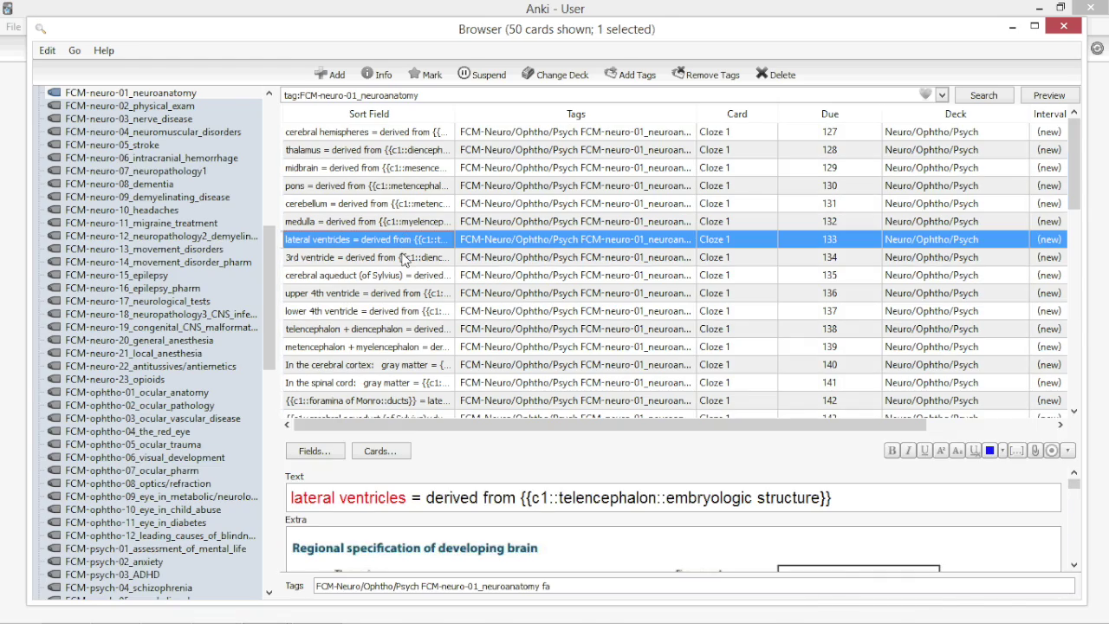